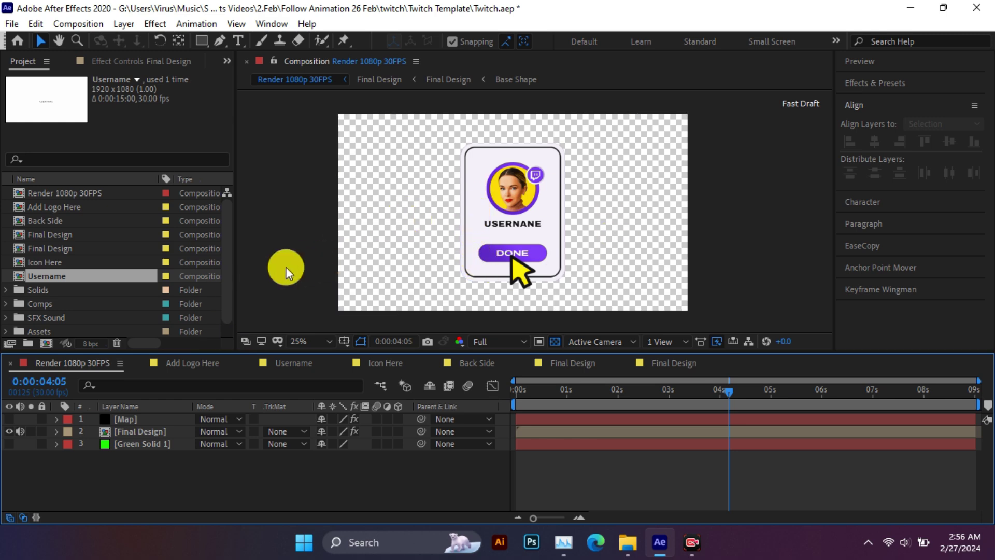
In the Add Logo Here composition, import the zak-neilson portrait JPG into the project
left_click(187, 362)
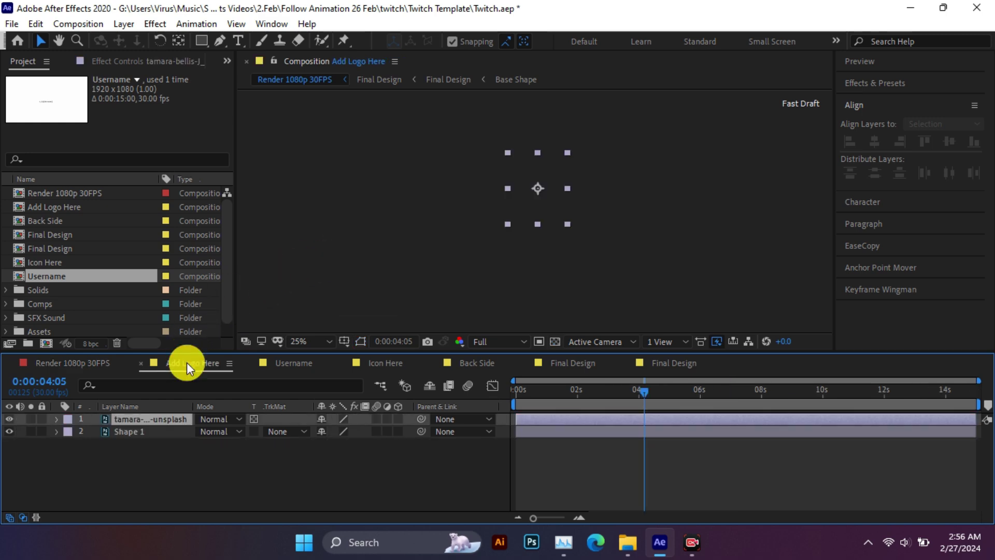
scroll(198, 314, "down", 1)
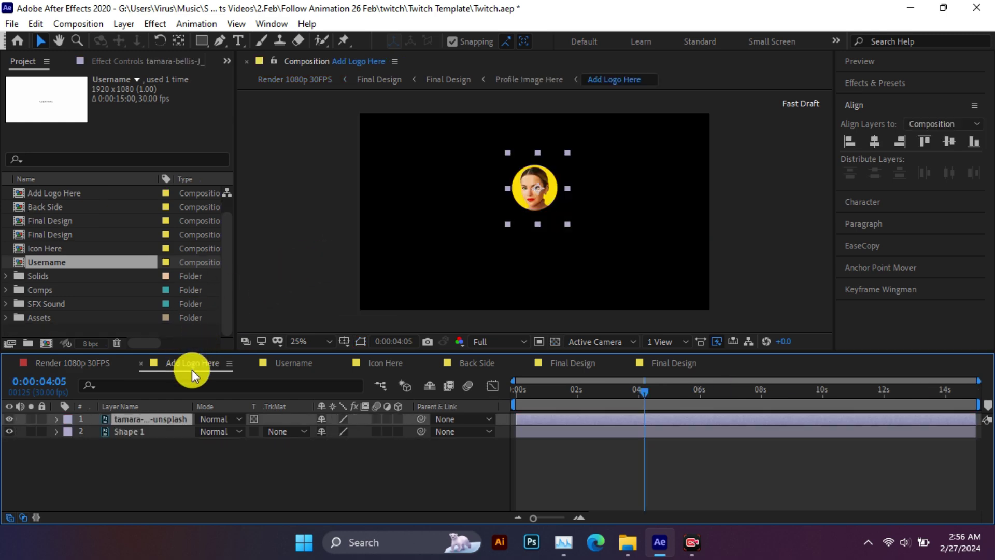
left_click(10, 420)
left_click(9, 420)
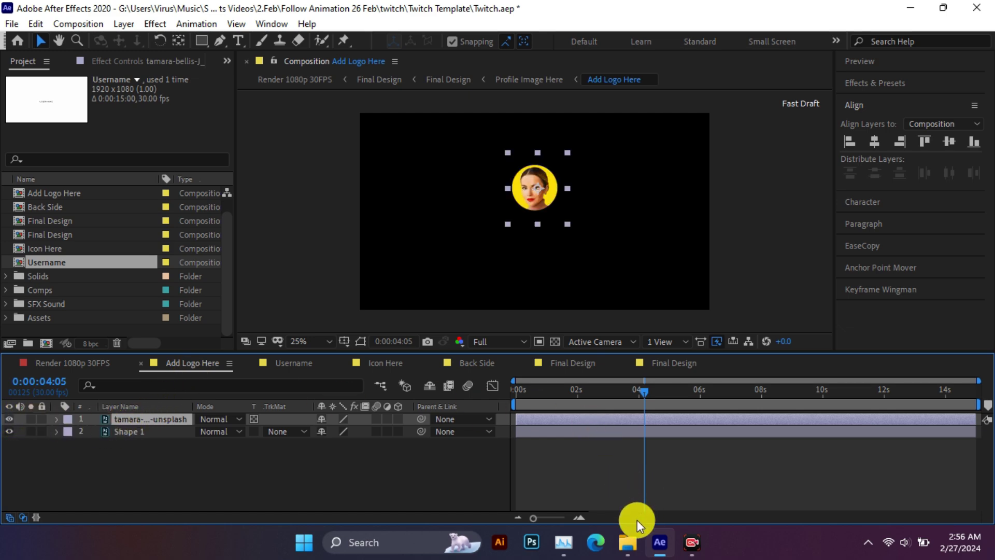
left_click(627, 539)
left_click_drag(414, 1, 660, 110)
left_click_drag(590, 248, 135, 327)
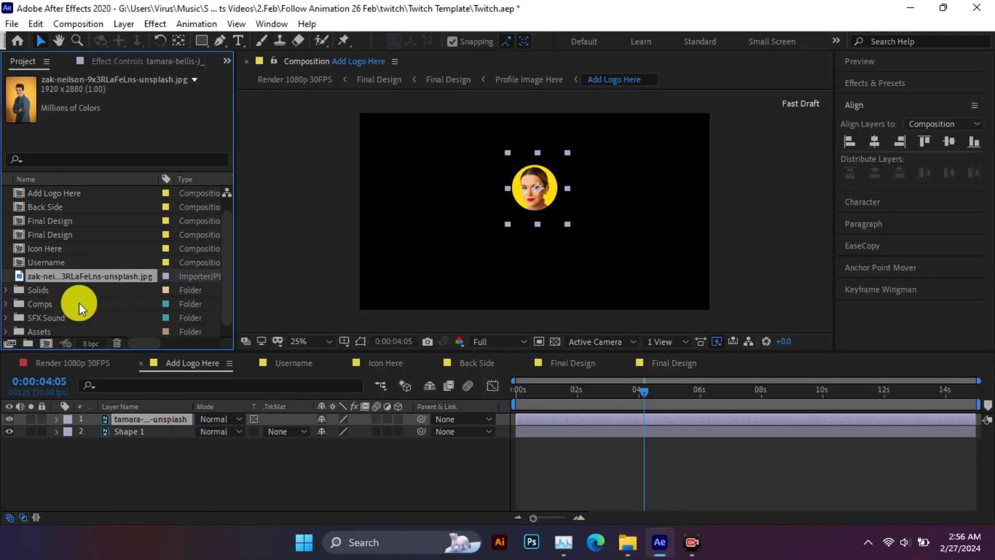
Alt-drag the portrait onto the old profile photo layer to replace its footage
left_click(93, 261)
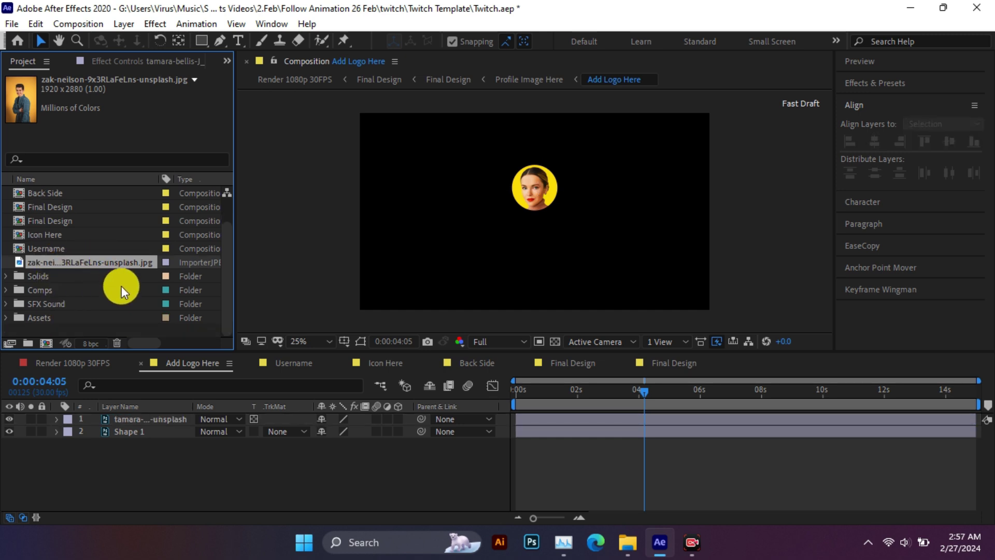
left_click(127, 419)
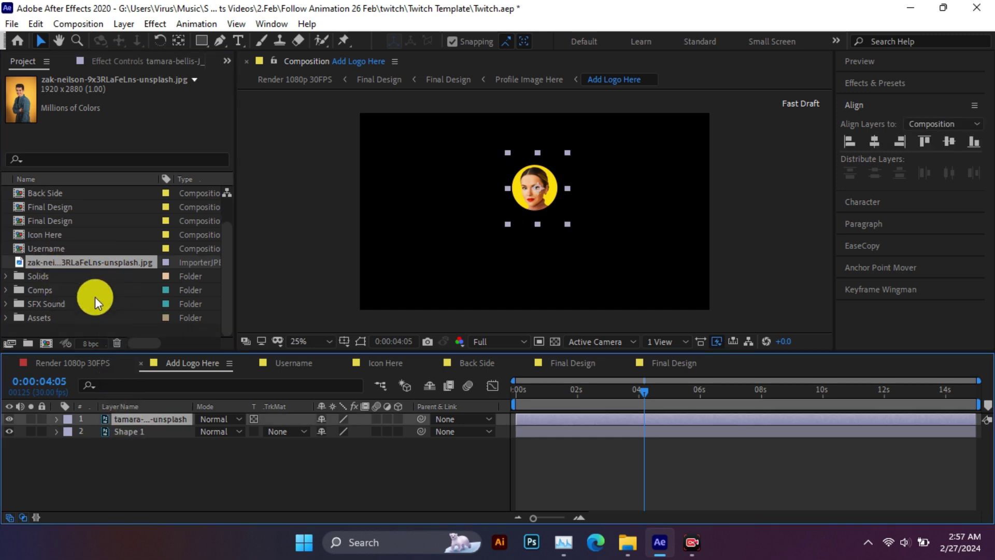
key("alt")
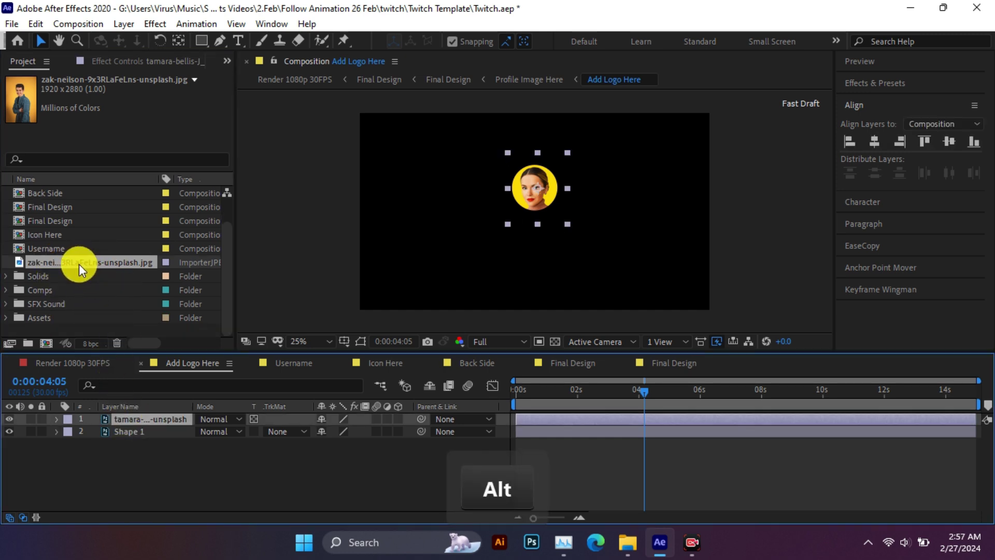
left_click_drag(79, 263, 138, 421)
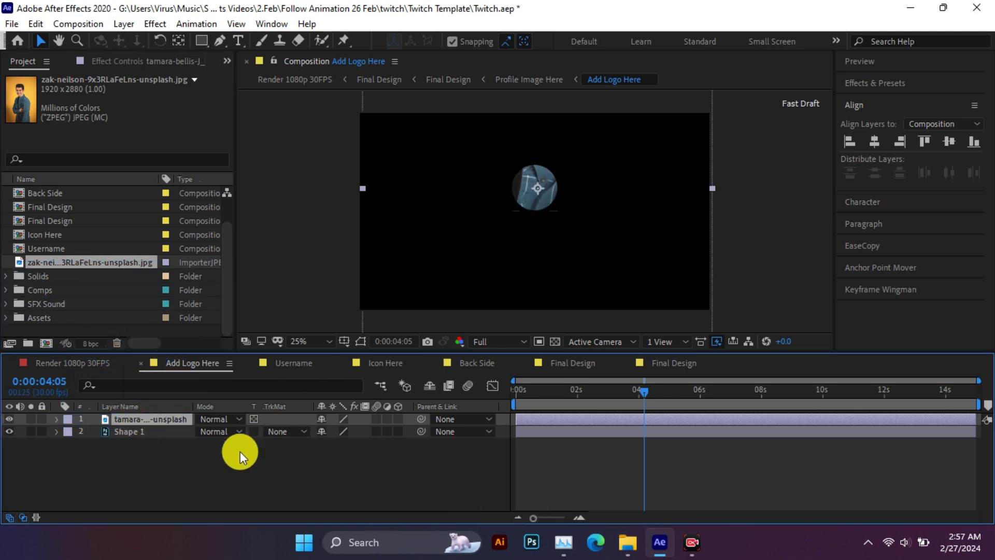
Scale the portrait to 21% and position it at 975, 517 inside the yellow circle
left_click(58, 420)
left_click(69, 432)
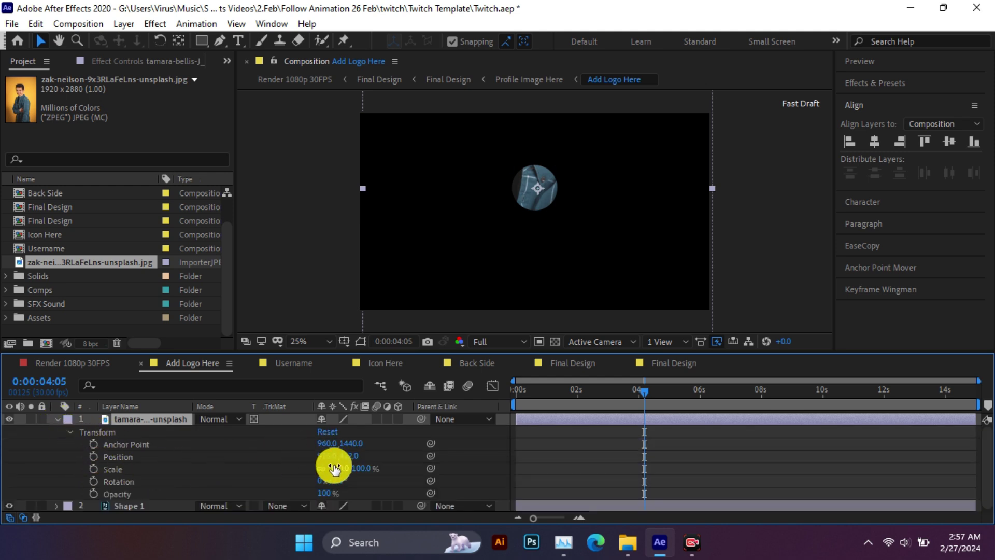
left_click_drag(334, 468, 269, 462)
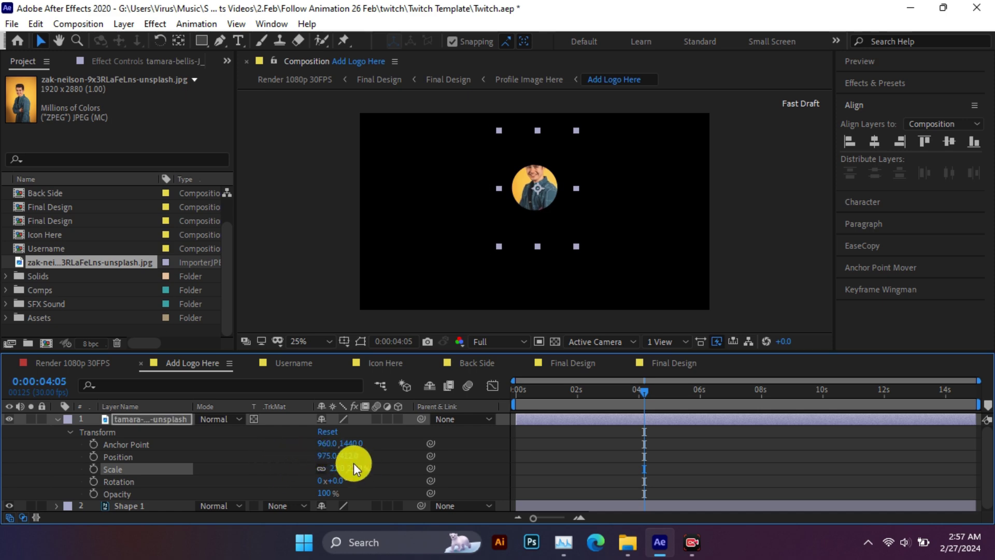
left_click_drag(349, 456, 542, 182)
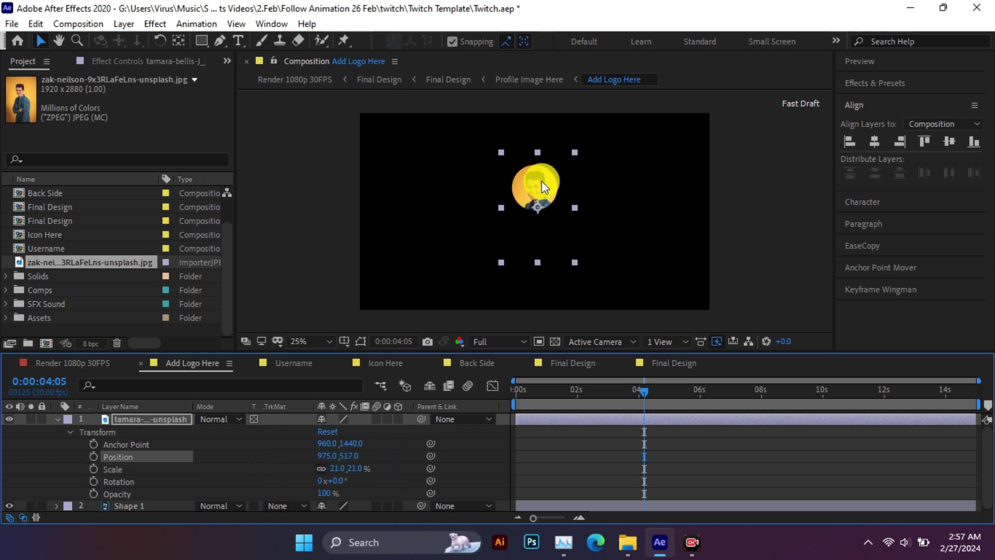
left_click(57, 419)
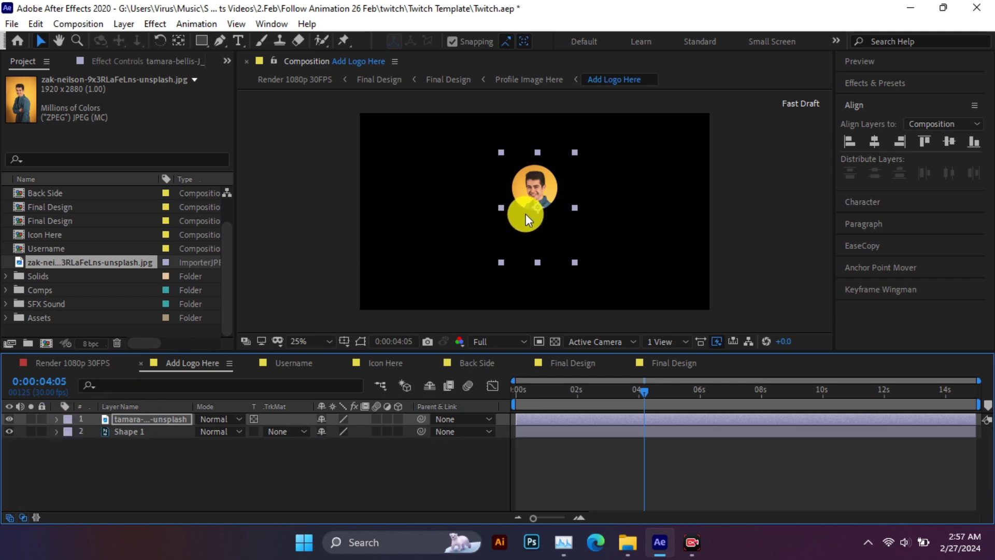
In the Username composition, change the text USERNANE to 'SPIDY TUTS', then open Icon Here
left_click(296, 358)
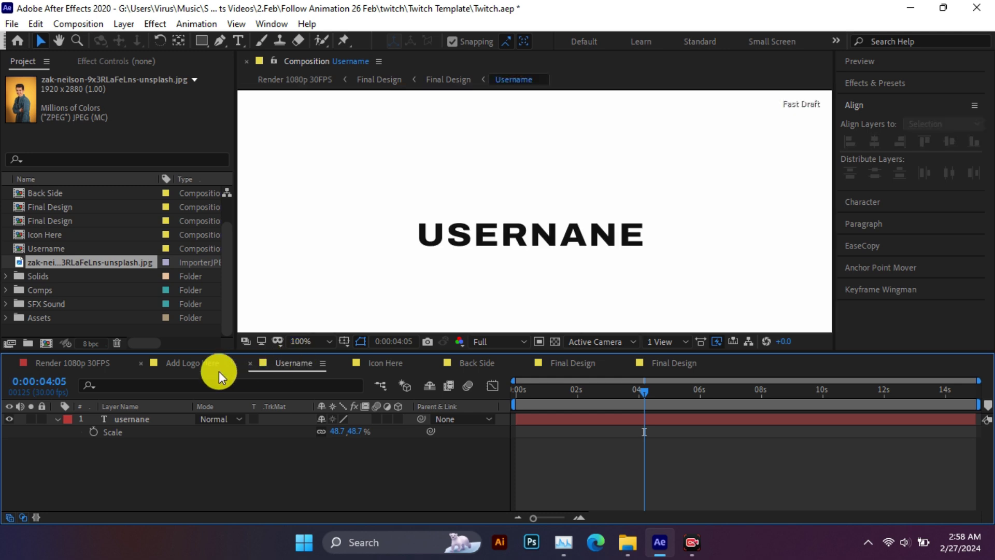
left_click(136, 417)
key("Return")
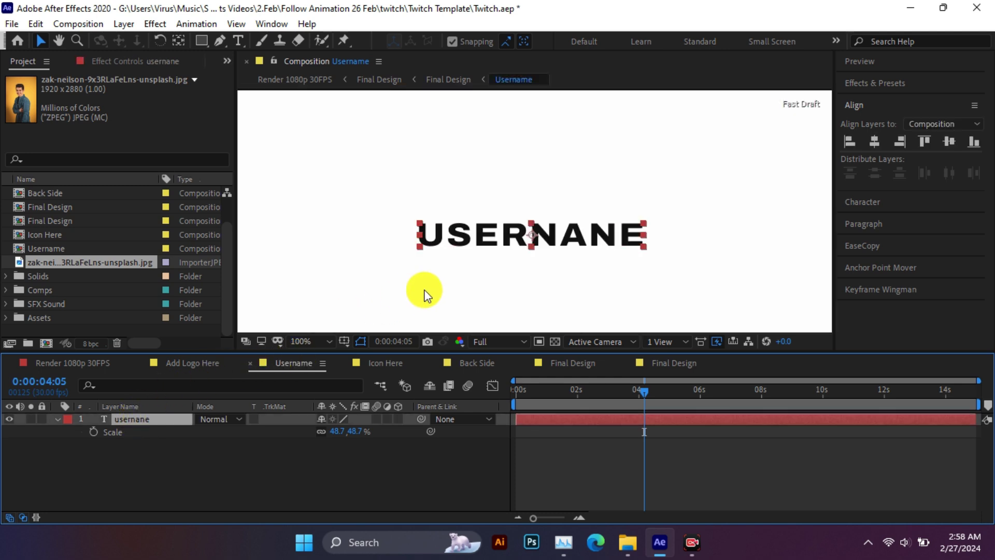
double_click(550, 229)
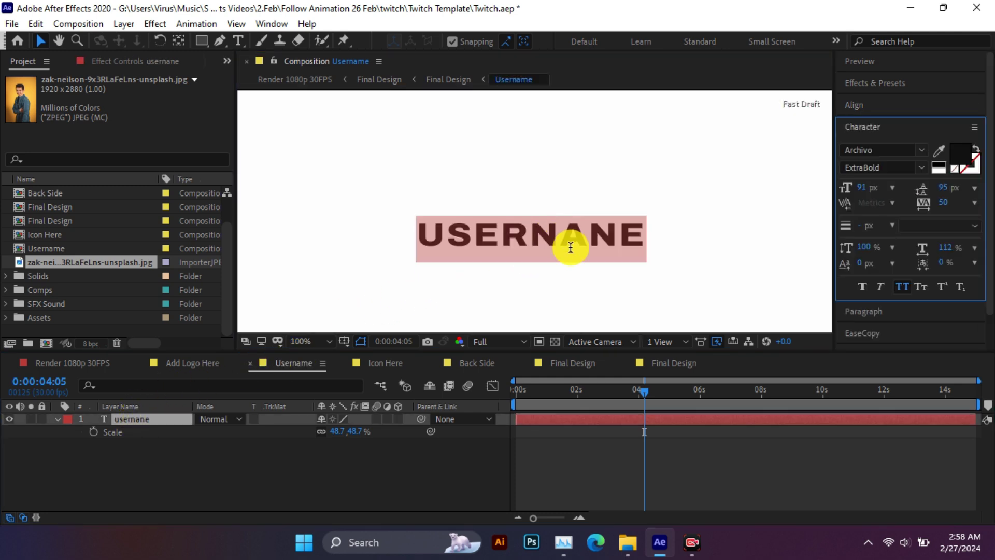
type("spidy")
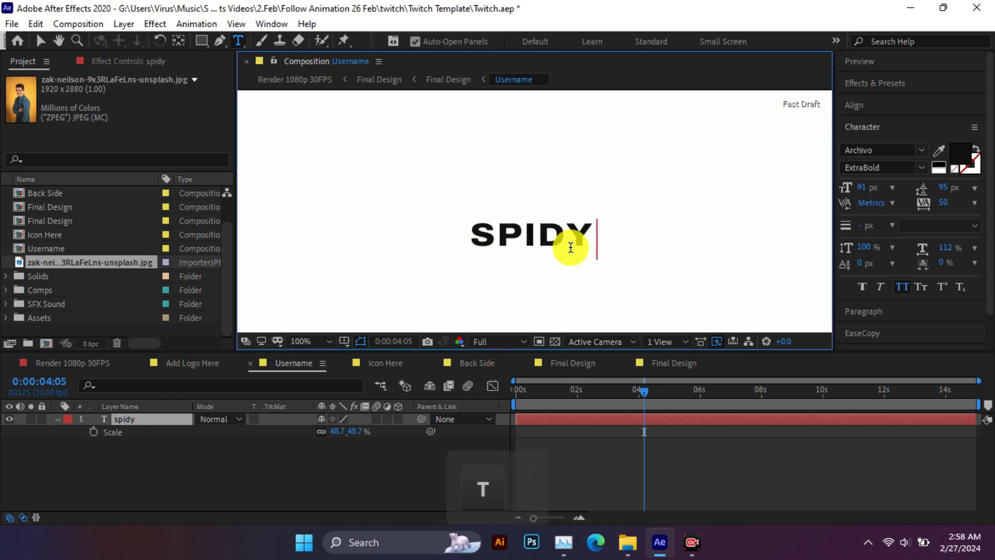
type(" tuts")
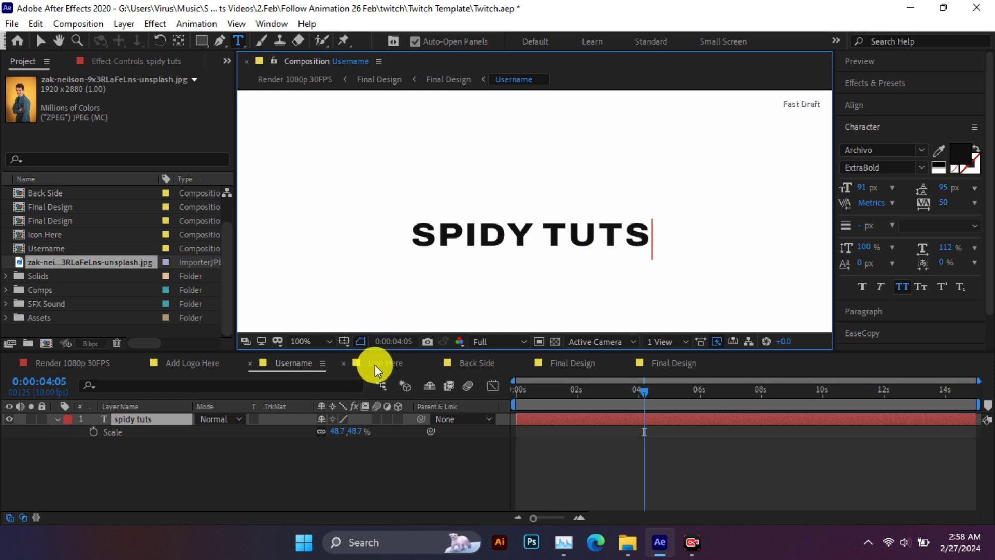
left_click(360, 358)
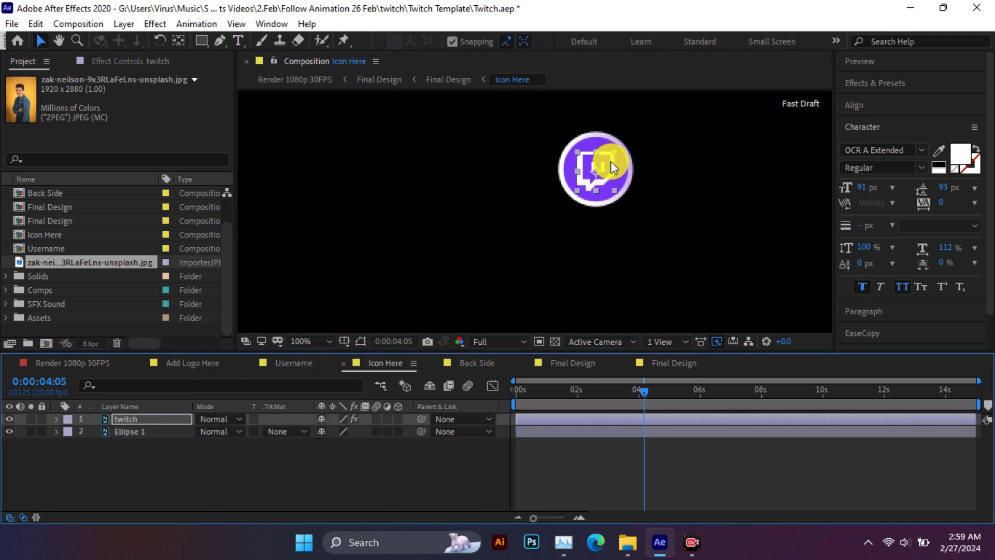
Centre the twitch icon in the purple circle and import facebook.png into the project
mouse_move(609, 163)
left_mouse_down()
mouse_move(567, 194)
mouse_move(595, 176)
left_mouse_up()
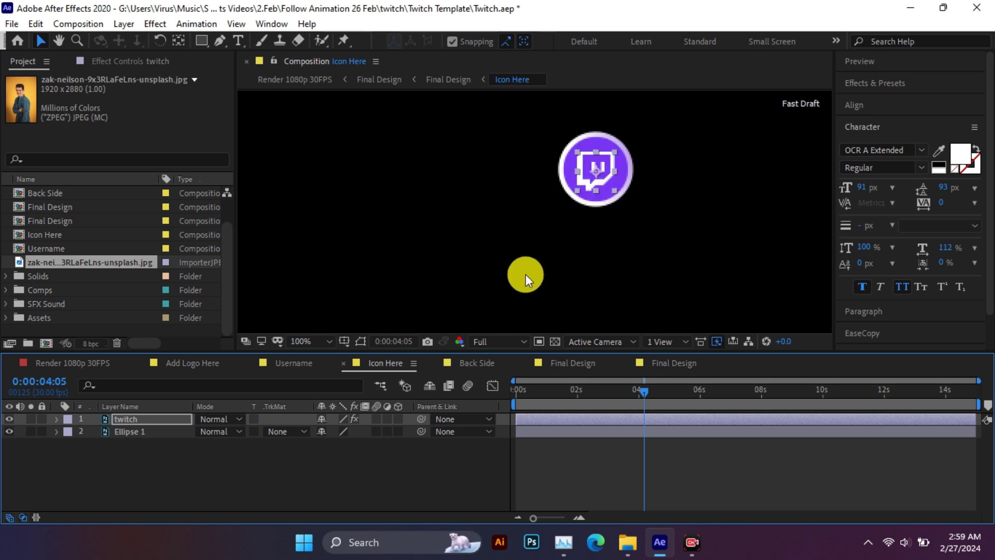
left_click(631, 542)
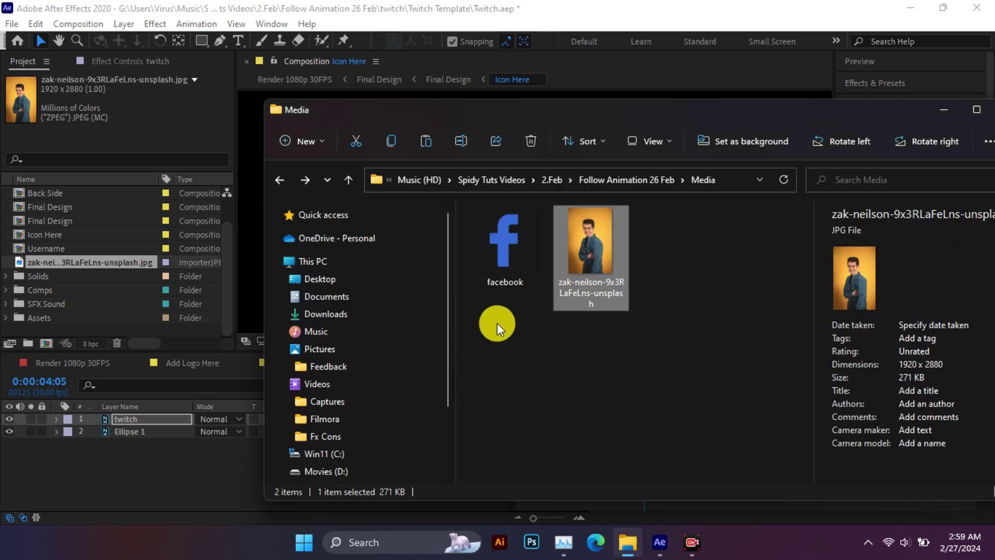
left_click(490, 254)
left_click_drag(490, 254, 85, 324)
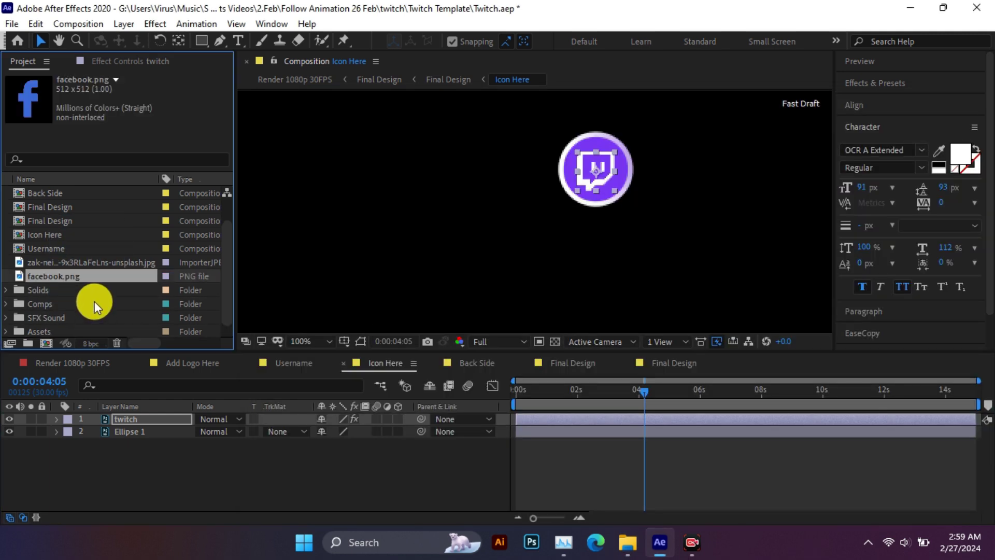
Replace the twitch layer's source with facebook.png
left_click(72, 263, "alt")
left_click_drag(72, 264, 126, 420)
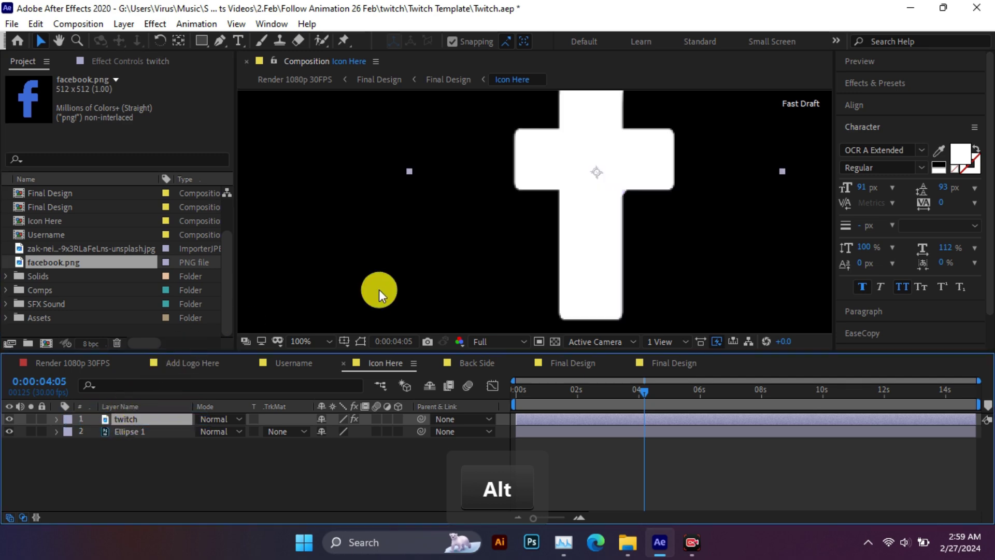
key("comma")
key("s")
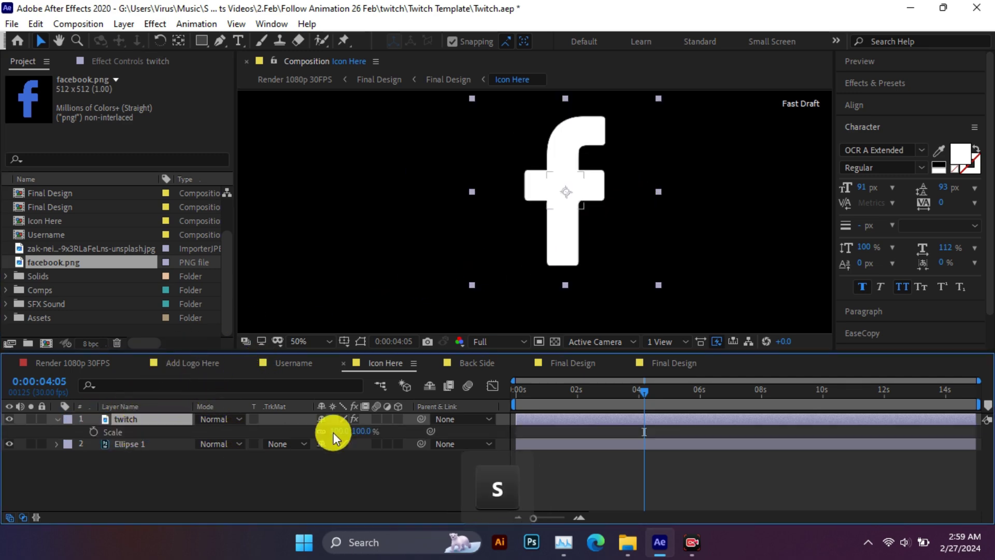
left_click_drag(344, 433, 326, 433)
key("ctrl+z")
Scale the Facebook logo to 15% and centre it inside the purple circle
left_click(55, 420)
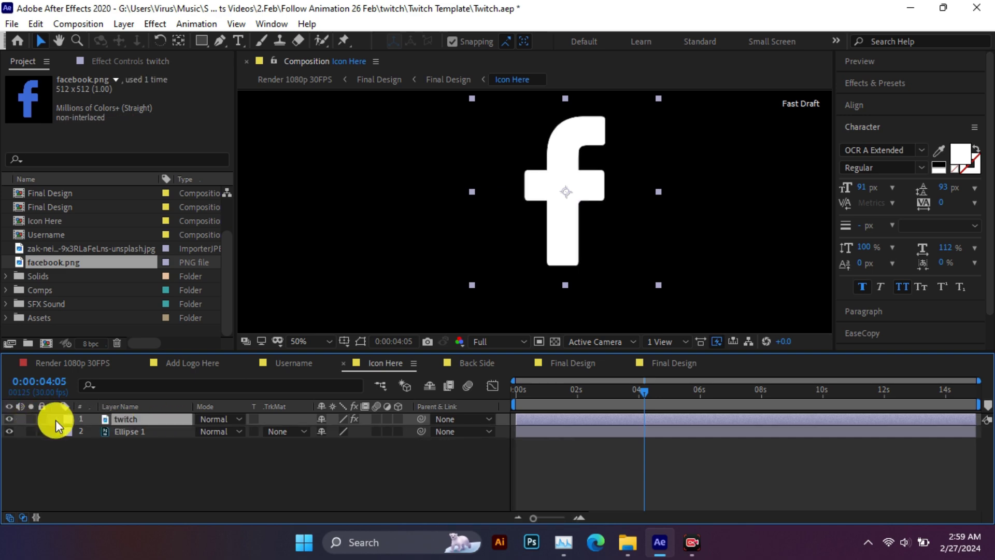
left_click_drag(325, 481, 271, 481)
scroll(589, 177, "up", 4)
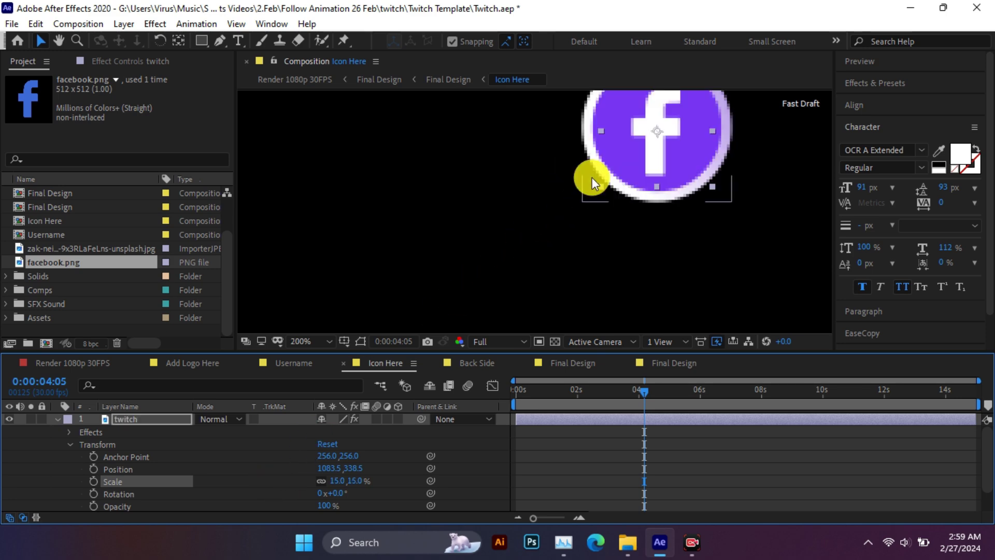
key("space")
left_click_drag(676, 156, 630, 231)
mouse_move(347, 469)
left_mouse_down()
mouse_move(338, 467)
mouse_move(346, 468)
left_mouse_up()
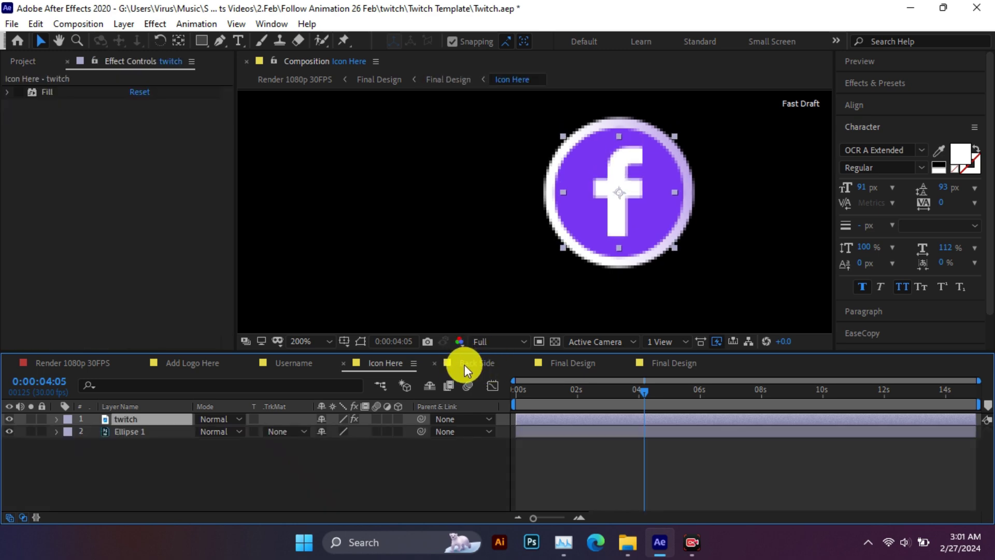
In the Back Side composition, swap the twitch.png icon layer for facebook.png
left_click(464, 365)
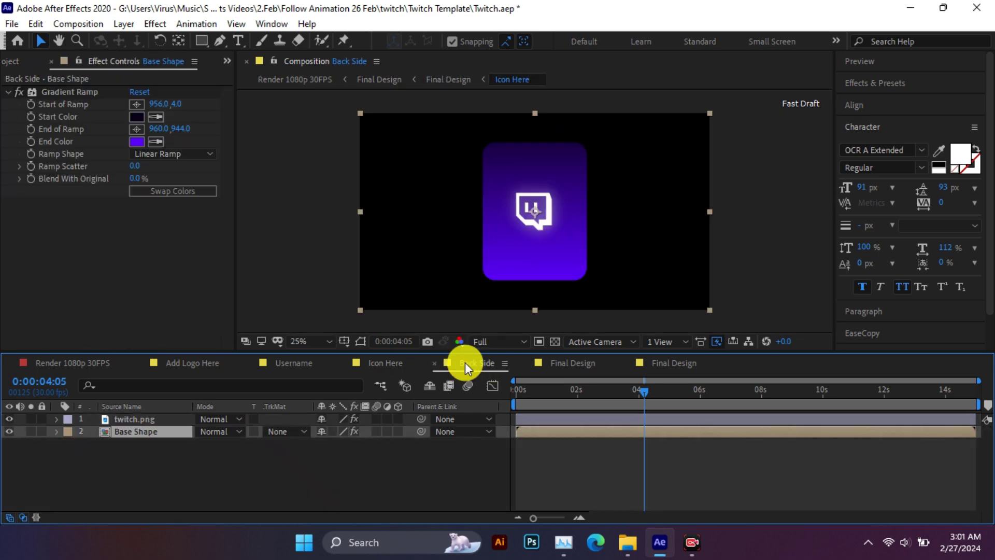
left_click(151, 421)
left_click(154, 432)
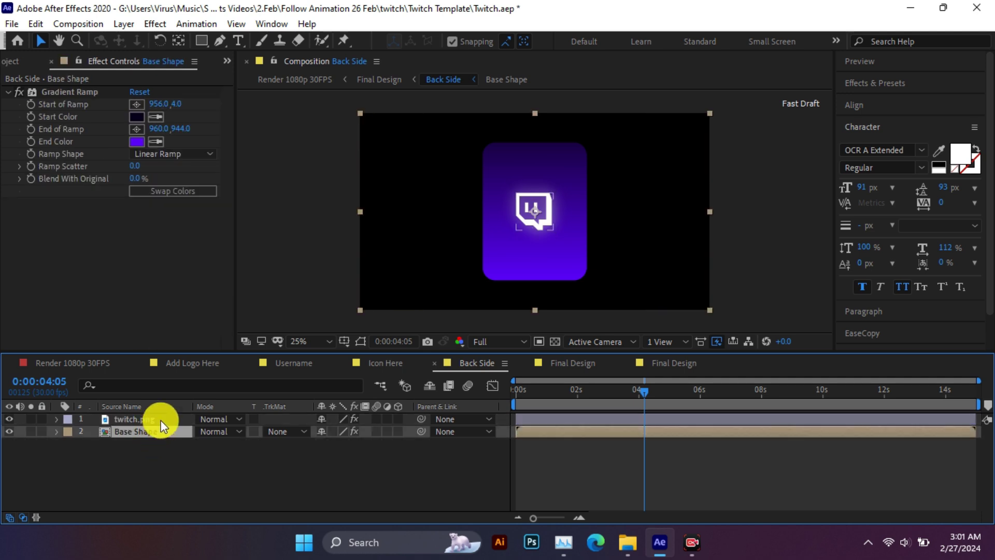
left_click(159, 418)
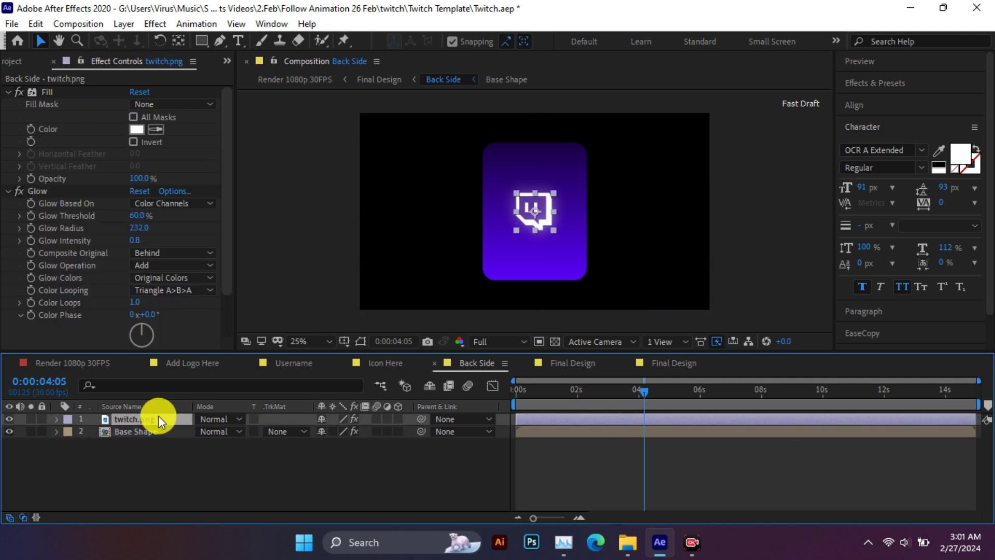
left_click(20, 61)
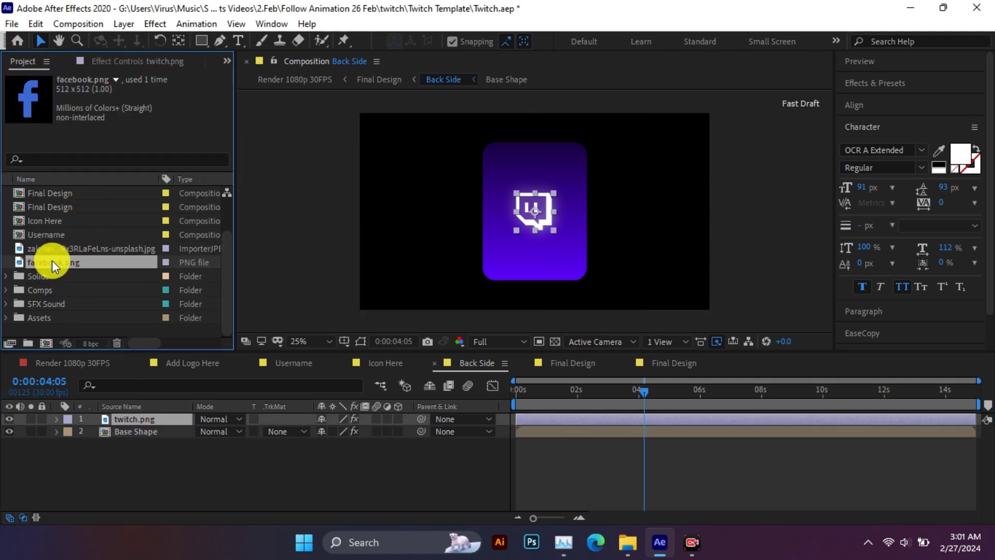
left_click(128, 415)
left_click_drag(68, 260, 132, 418)
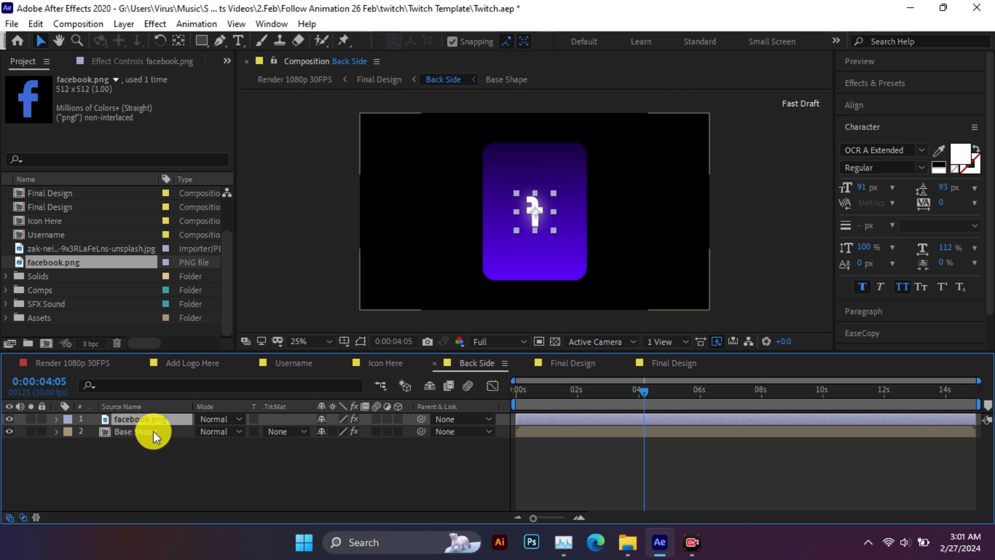
Set Base Shape's Gradient Ramp End Color to blue 003CFF and preview around 3 seconds
left_click(153, 431)
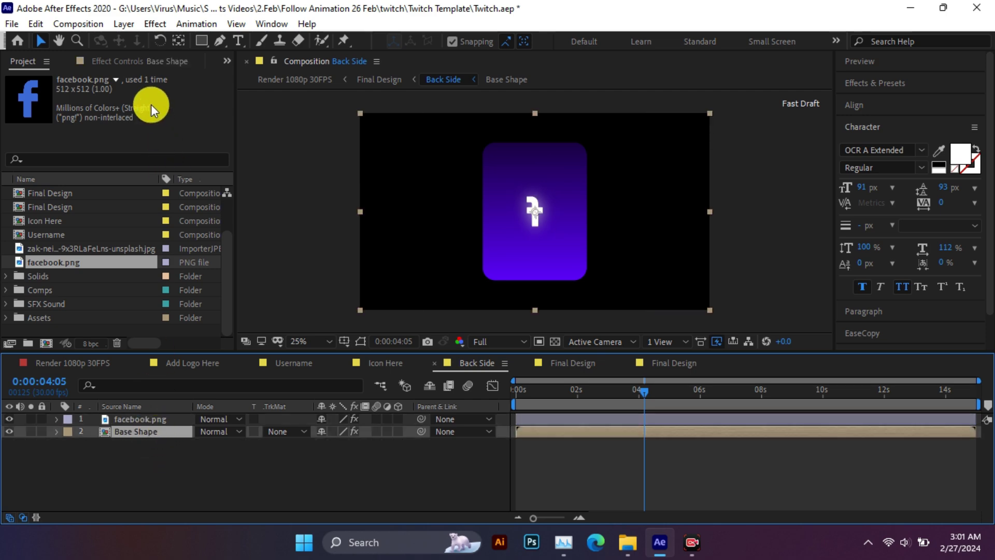
left_click(150, 60)
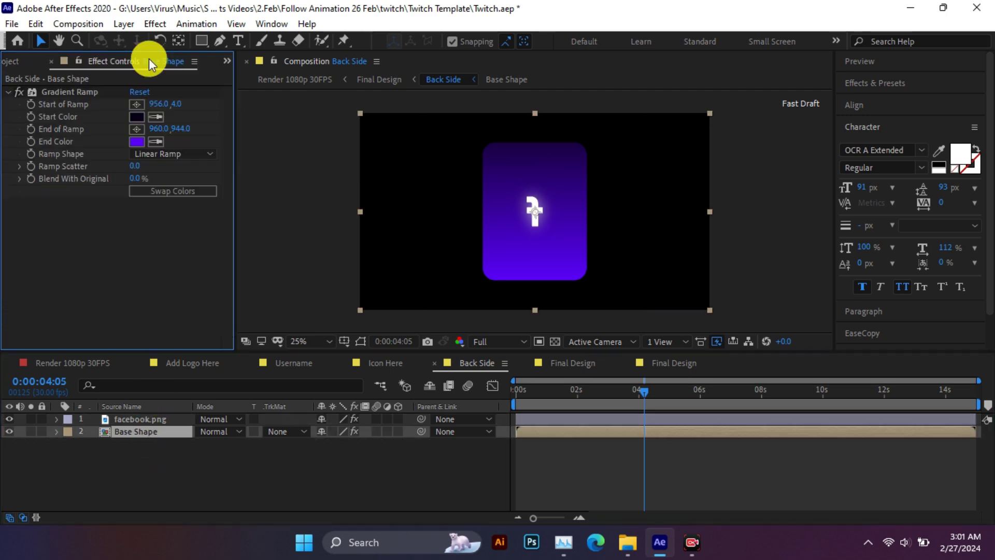
left_click(136, 142)
left_click(216, 254)
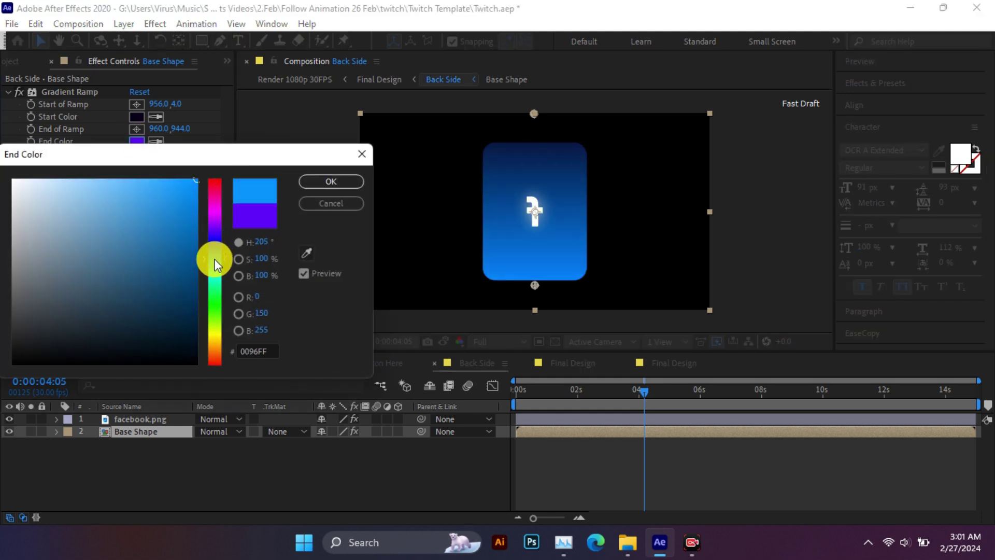
left_click(217, 253)
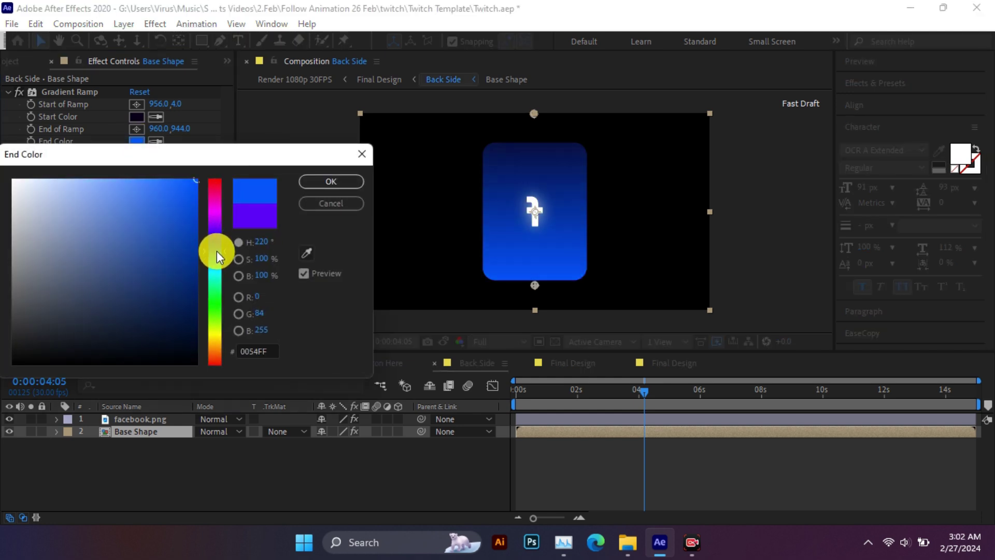
left_click(216, 248)
left_click(327, 180)
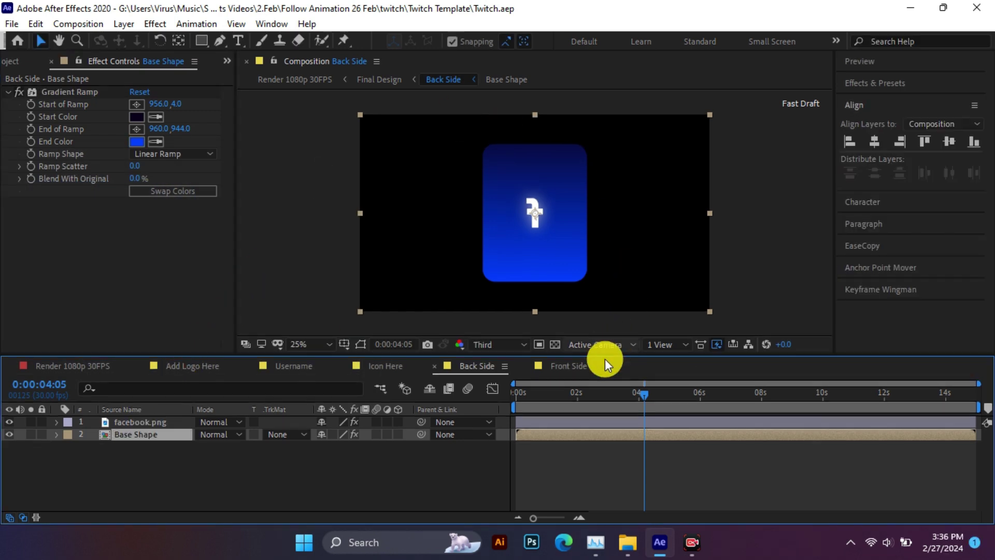
left_click(574, 393)
left_click_drag(573, 393, 624, 395)
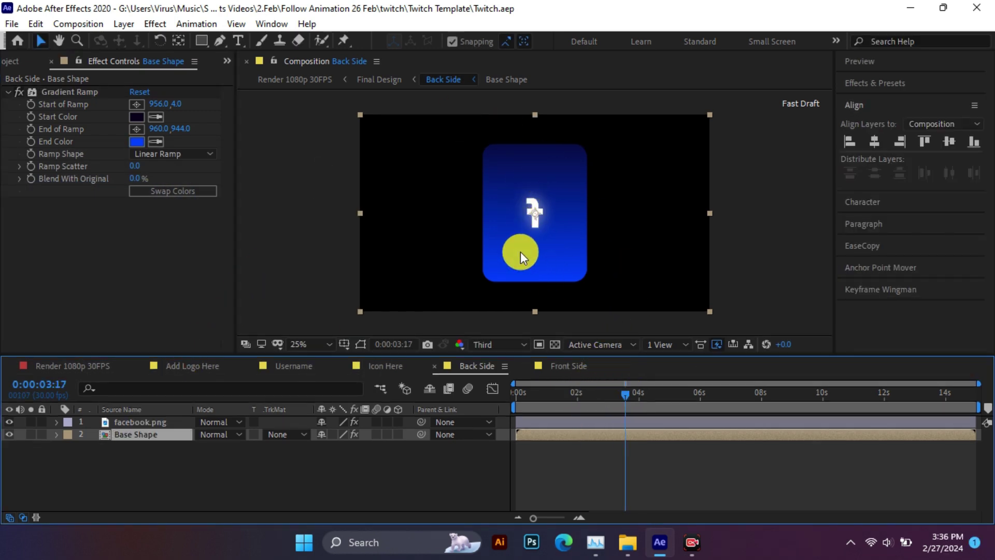
Set the Follow Button's Shape Color fill to blue 004EFF and copy that hex value
left_click(553, 364)
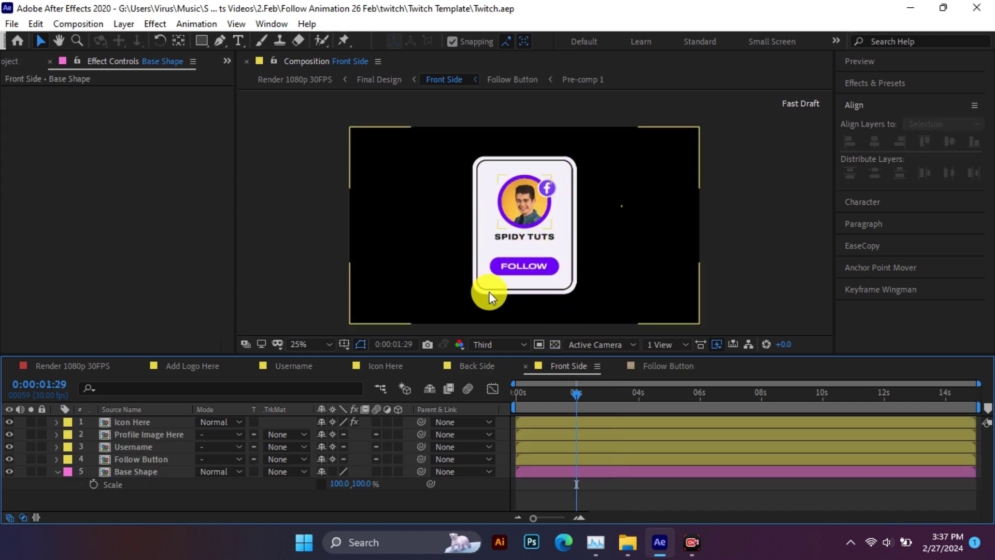
left_click(157, 459)
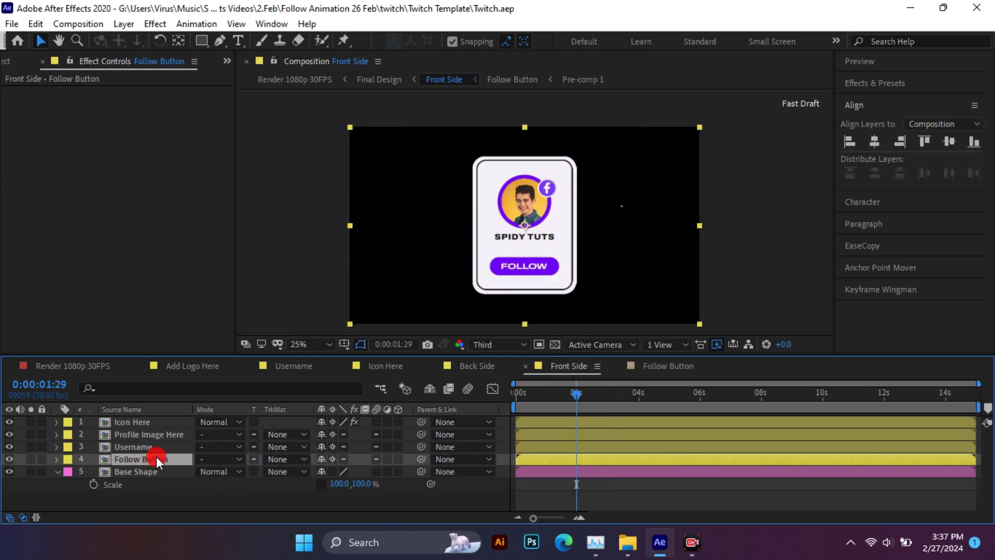
double_click(157, 456)
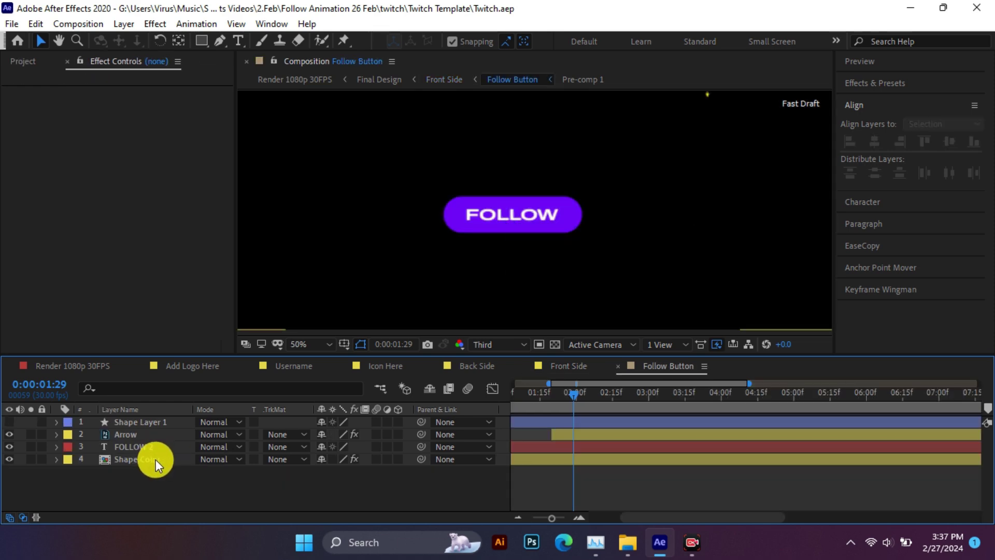
left_click(167, 461)
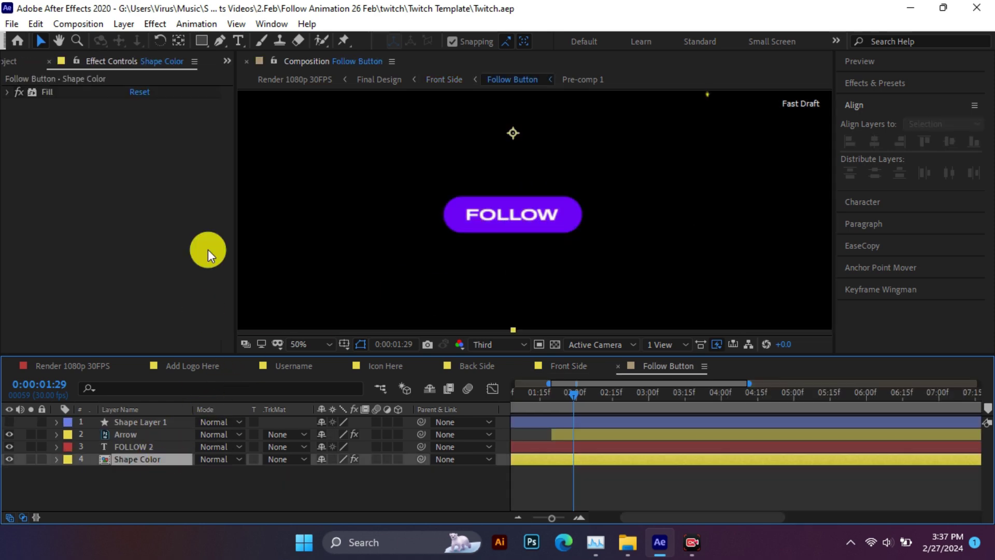
left_click(9, 93)
left_click(135, 129)
left_click_drag(218, 256, 218, 251)
left_click(255, 351)
key("ctrl+c")
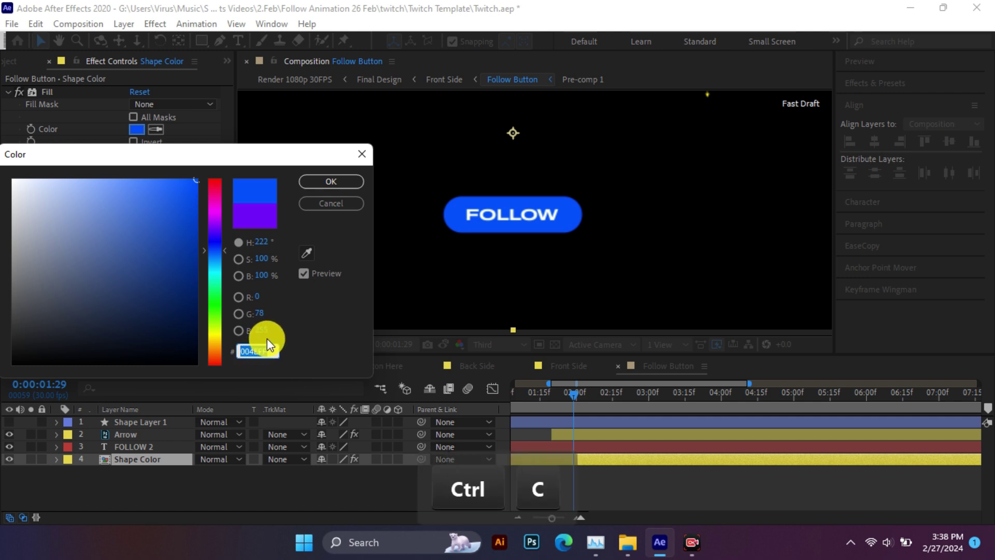
left_click(334, 182)
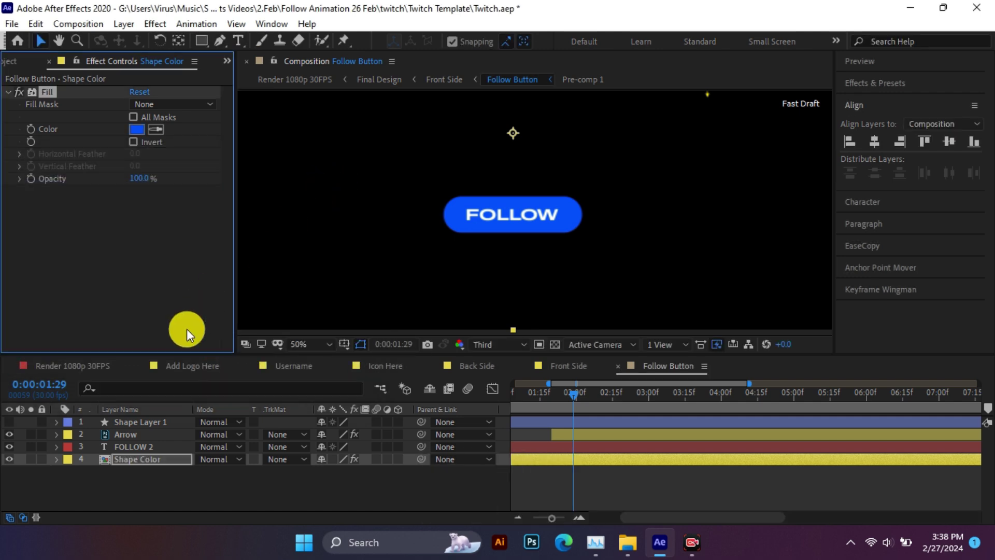
left_click(125, 437)
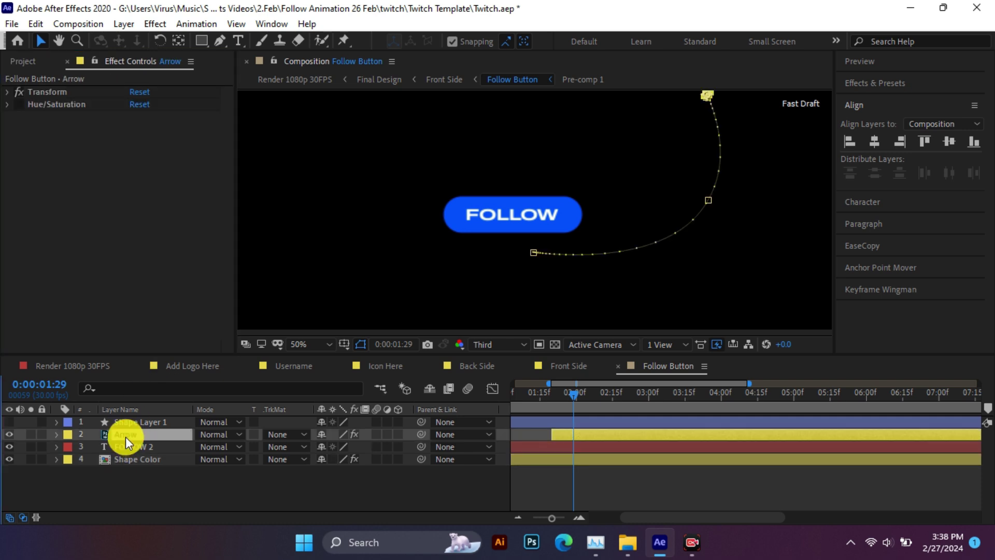
left_click(673, 395)
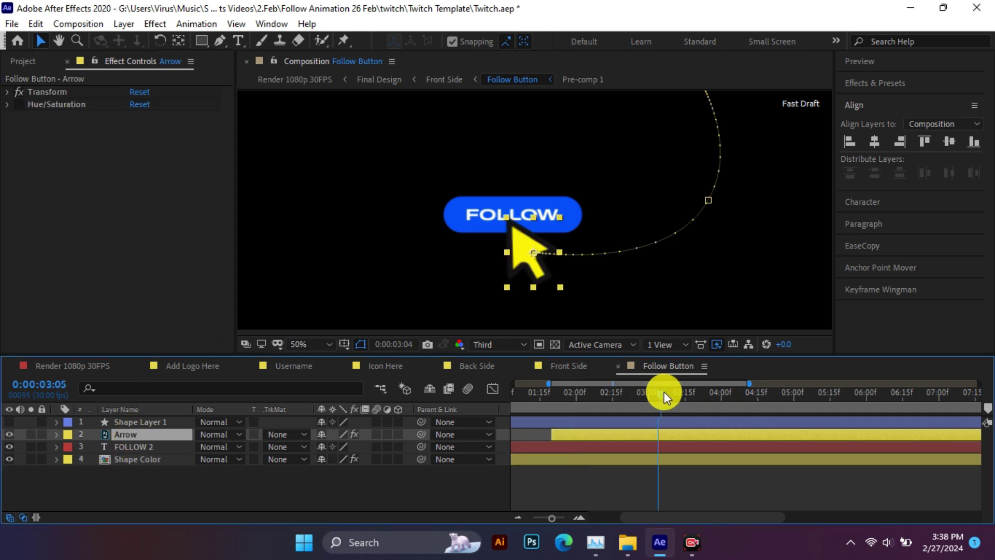
left_click(8, 104)
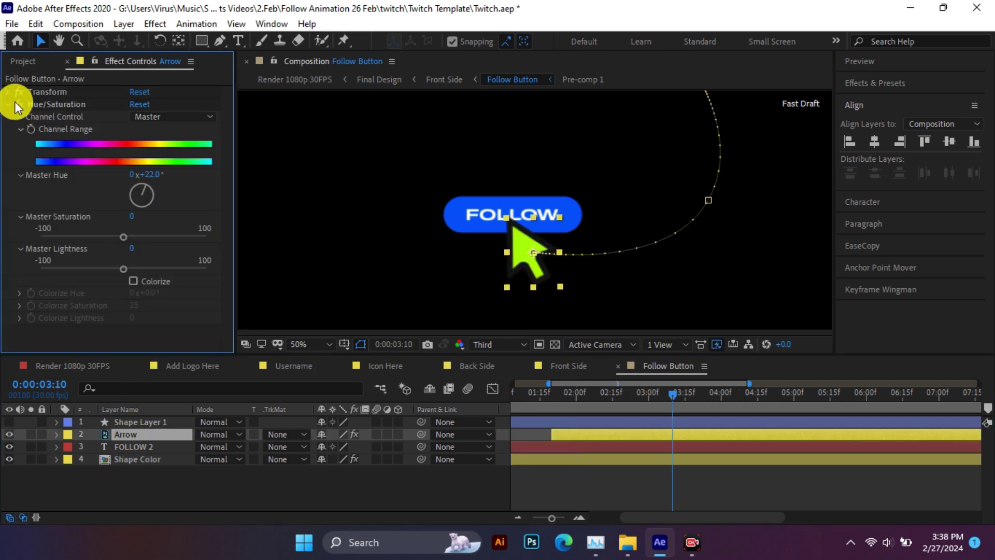
left_click_drag(149, 185, 132, 158)
left_click(9, 104)
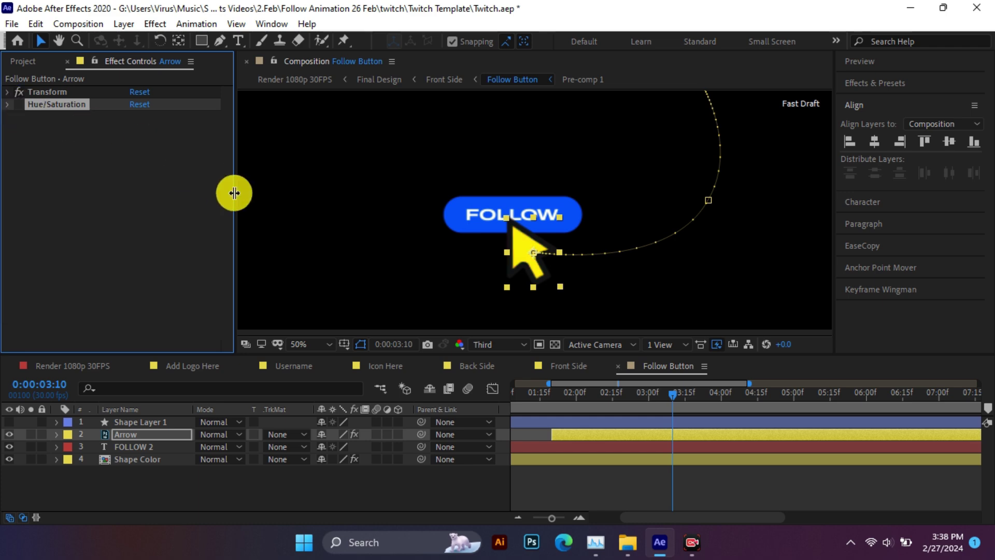
Paste blue 004EFF into the Fill Color of Shape Layer 1 in Profile Image Here
left_click(572, 366)
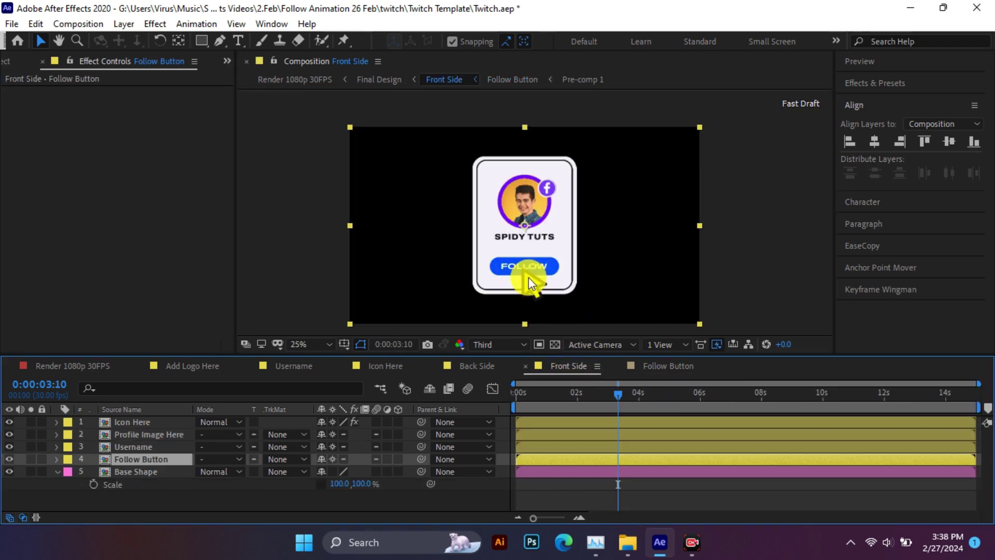
left_click(138, 448)
left_click(142, 434)
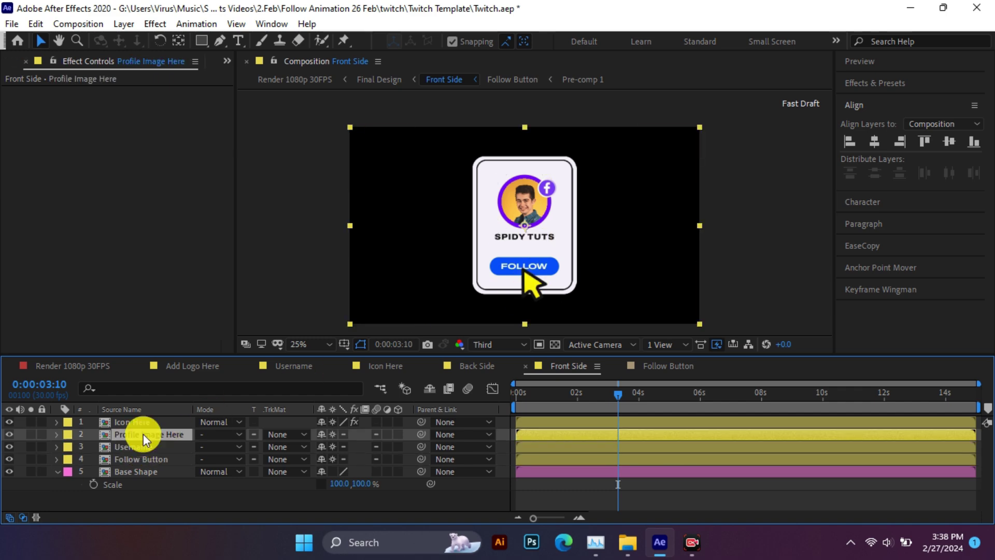
double_click(144, 434)
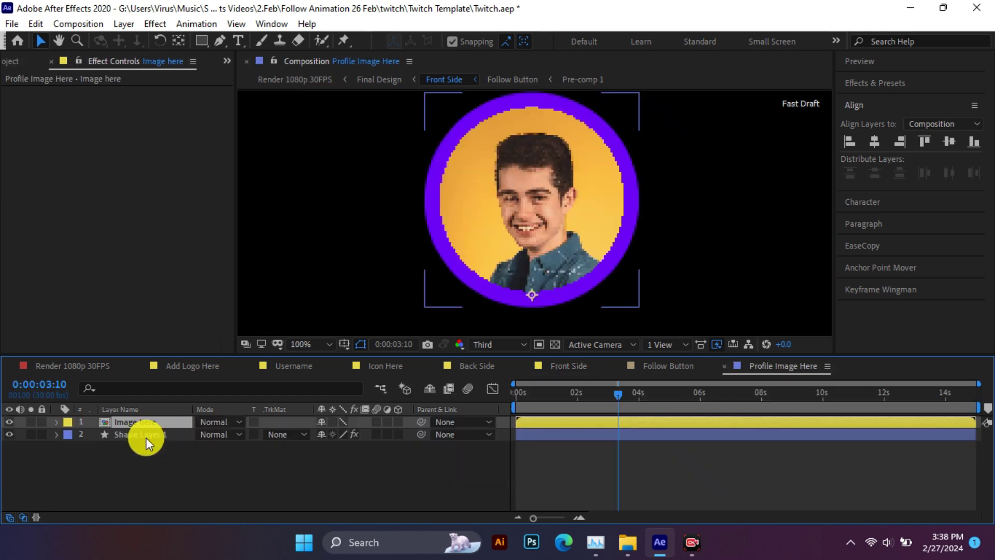
left_click(147, 435)
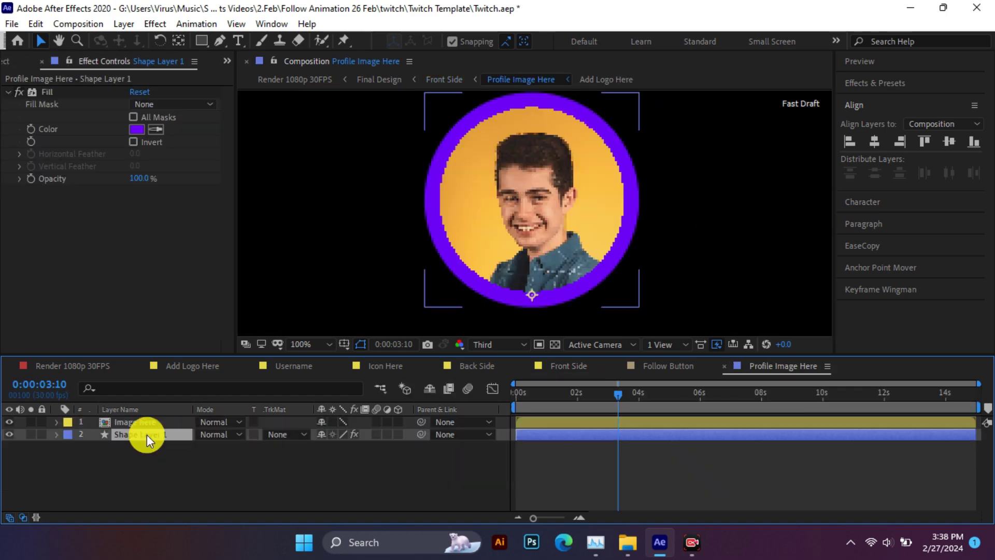
left_click(138, 129)
key("ctrl+v")
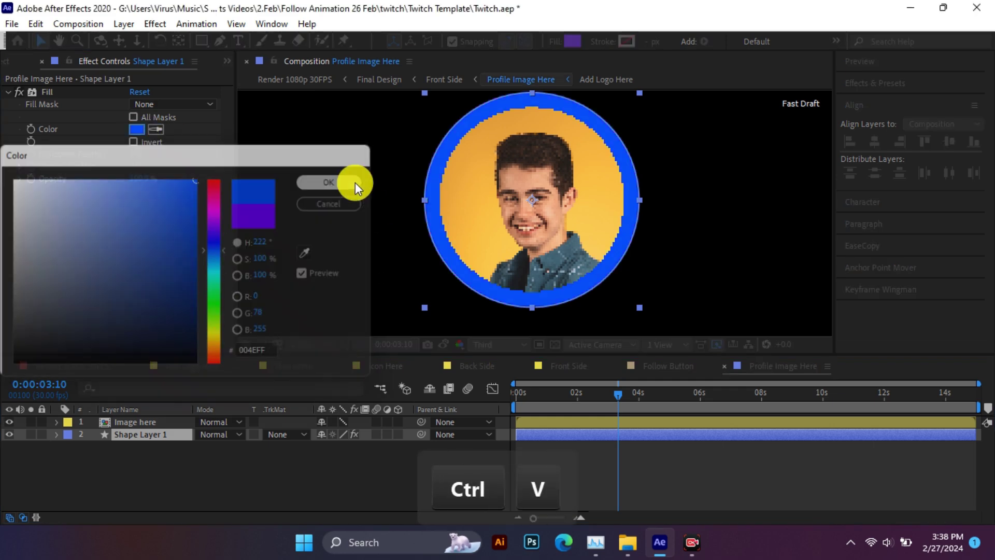
left_click(355, 182)
Back in Front Side, set the Icon Here Hue/Saturation Master Hue to -36
left_click(586, 364)
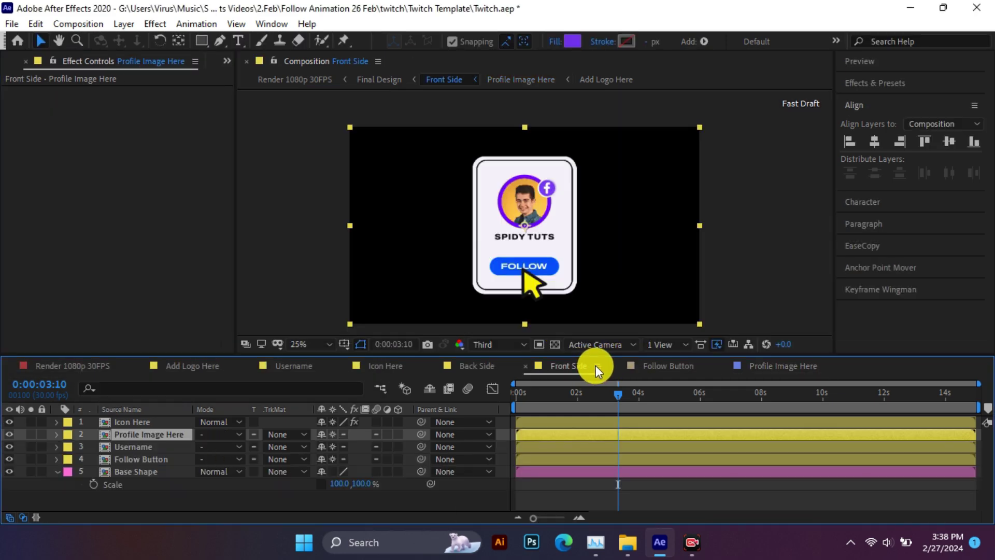
left_click(617, 366)
left_click(616, 366)
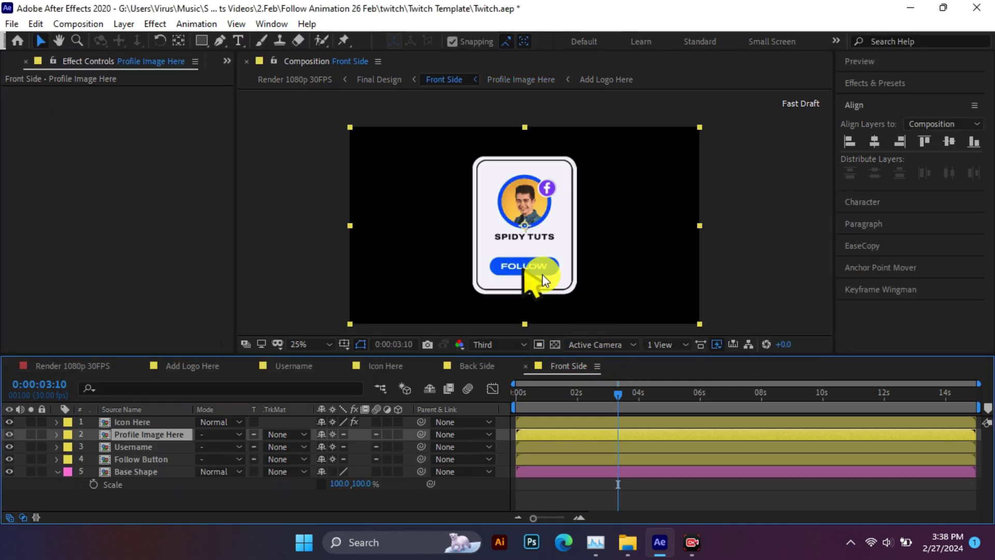
scroll(551, 207, "up", 2)
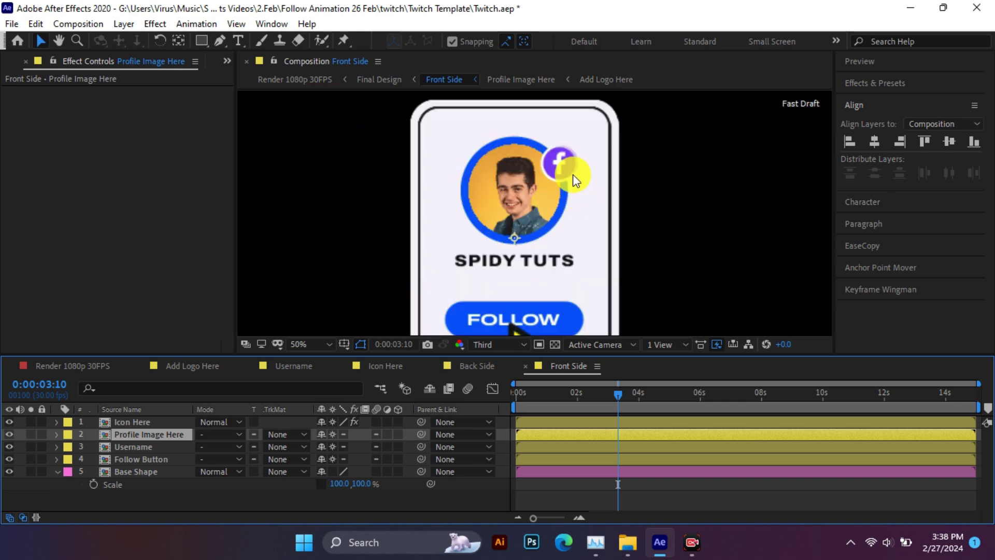
left_click(144, 424)
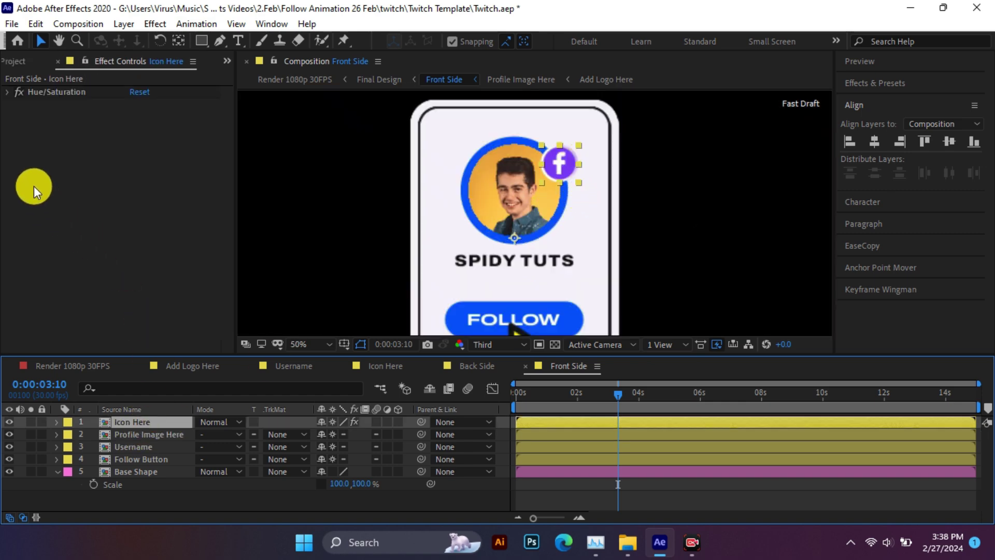
left_click(6, 91)
left_click_drag(153, 169, 532, 306)
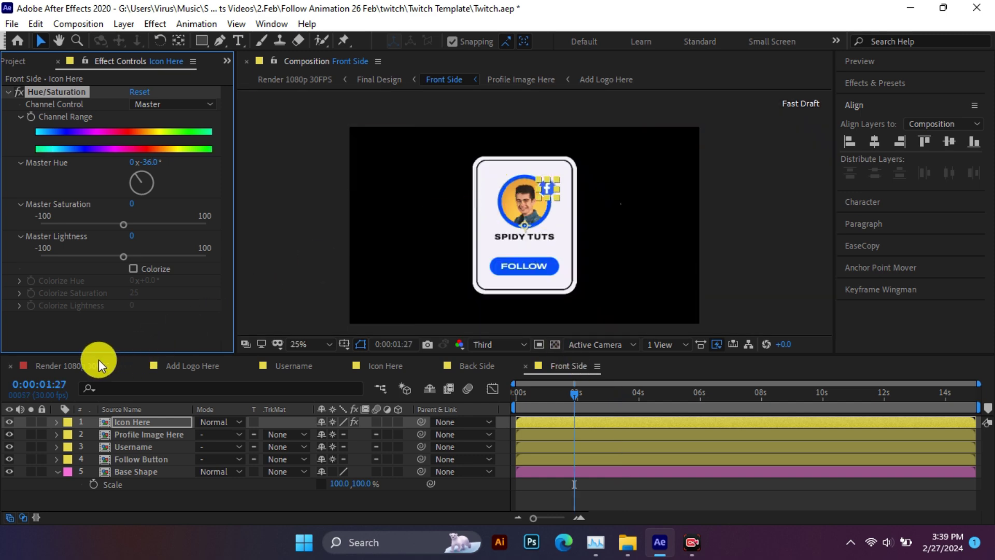
Preview Render 1080p 30FPS with Green Solid 1 hidden for transparency, then open the Composition menu
left_click(96, 363)
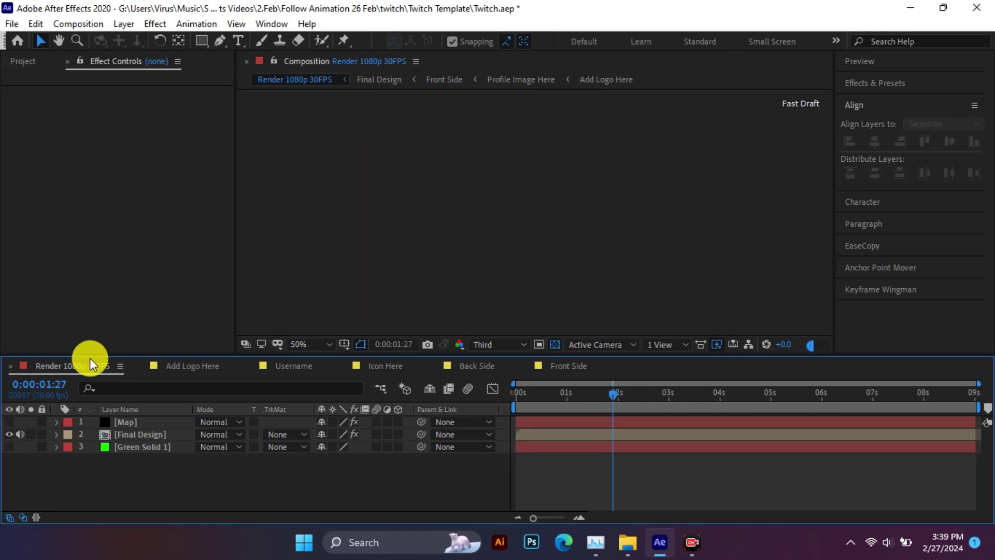
left_click_drag(530, 402, 634, 407)
mouse_move(563, 400)
left_mouse_down()
mouse_move(820, 398)
mouse_move(560, 414)
left_mouse_up()
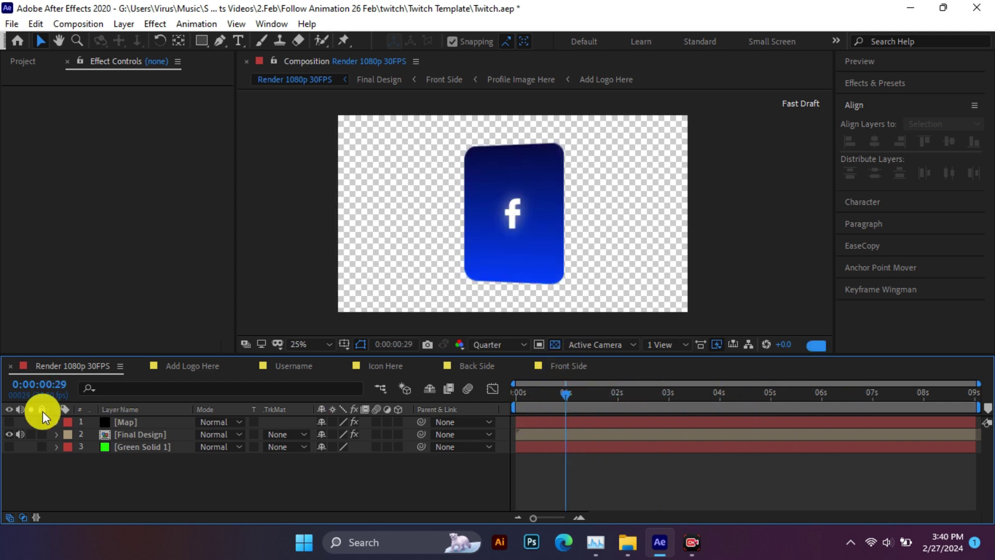
left_click(9, 447)
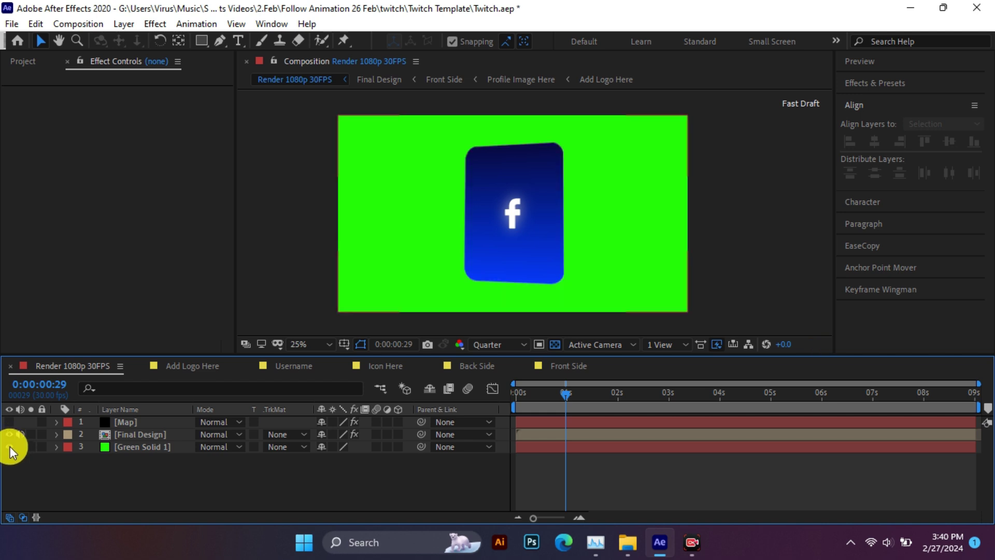
left_click(10, 447)
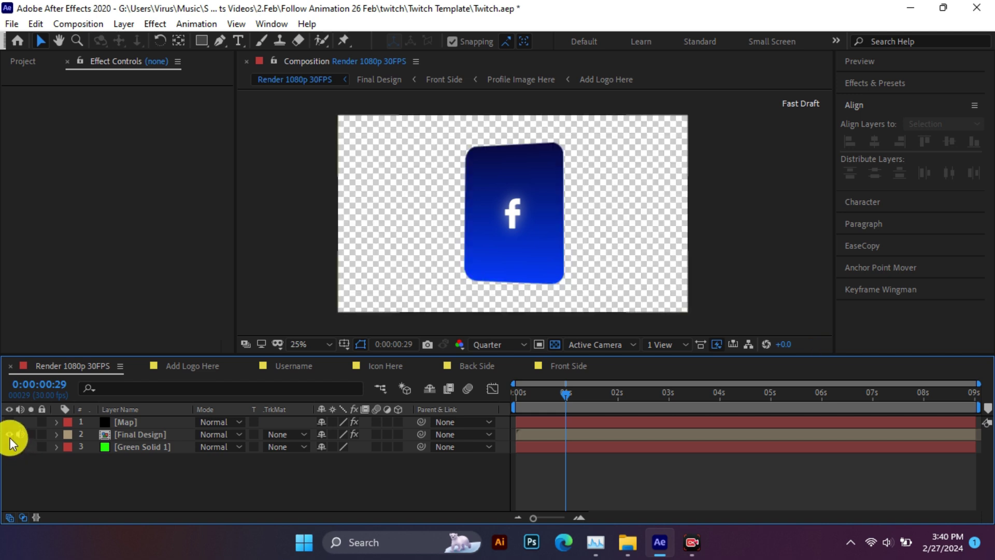
left_click(85, 21)
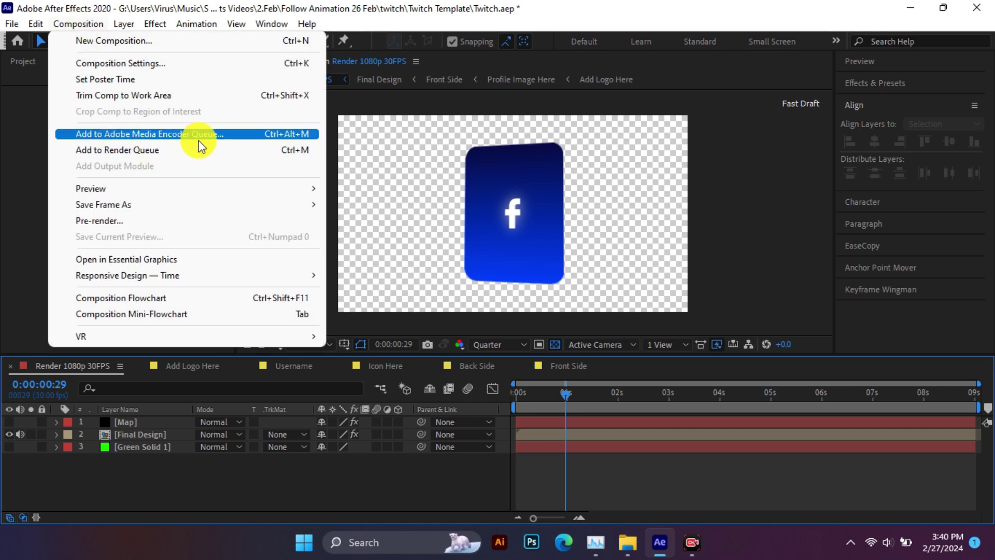